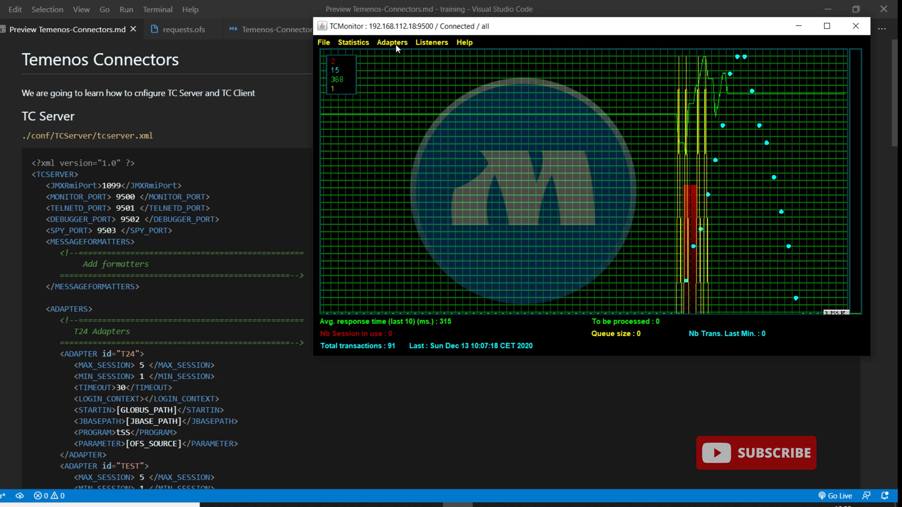
# Filter TCMonitor's traffic to the TEST adapter, then T24, then back to all adapters.
pyautogui.click(396, 44)
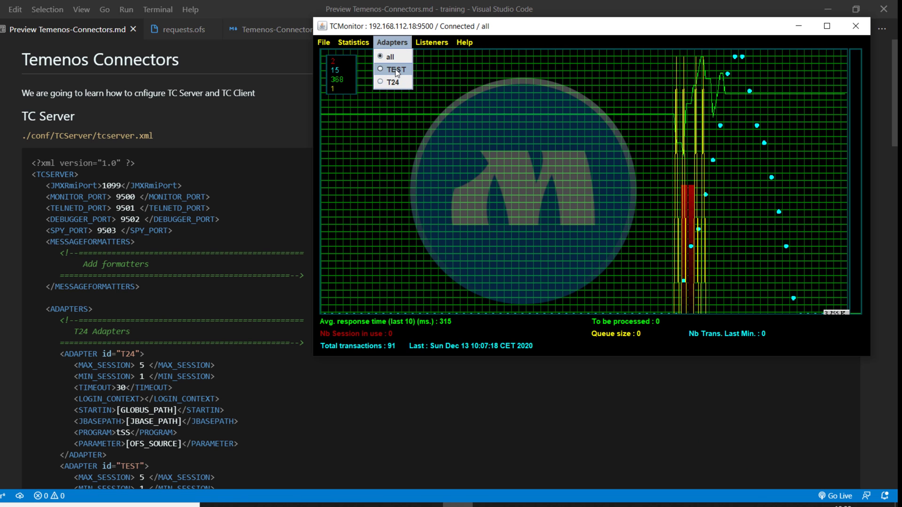
pyautogui.click(393, 69)
pyautogui.click(392, 43)
pyautogui.click(392, 82)
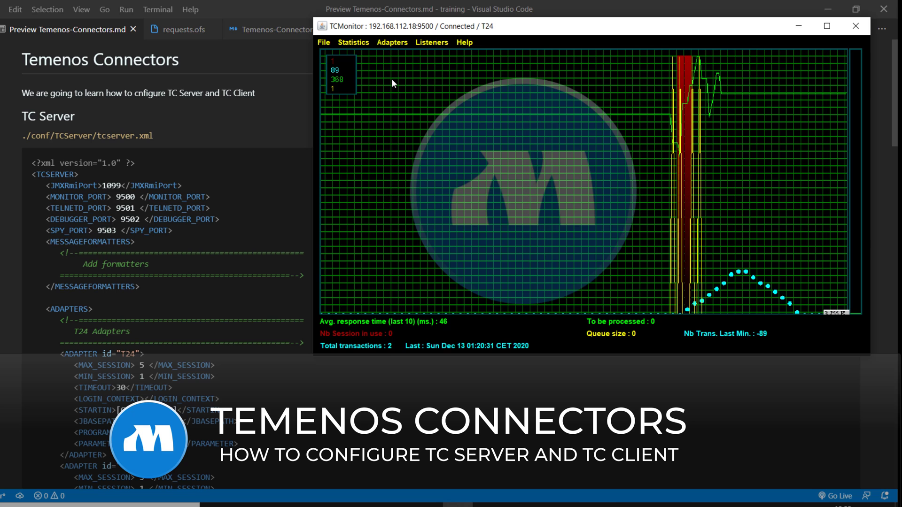
pyautogui.click(390, 43)
pyautogui.click(395, 55)
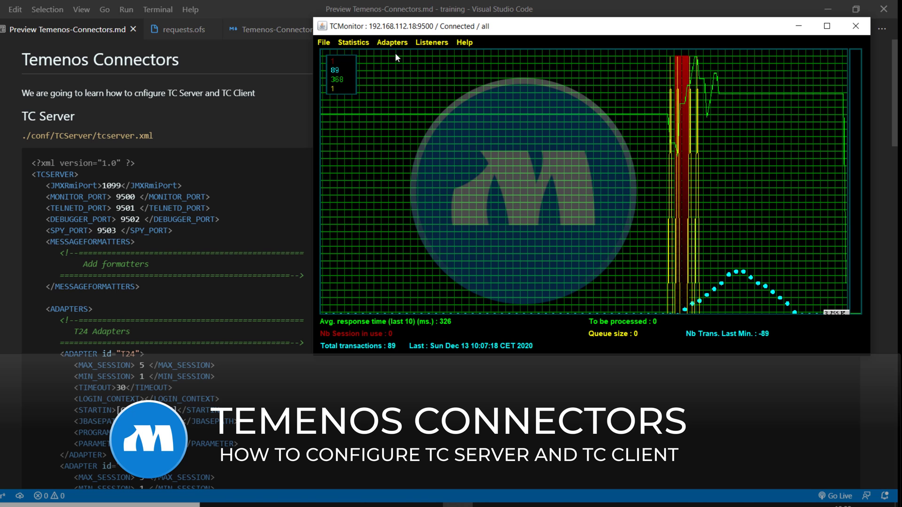
# Open TCMonitor's Listeners List, close it, then reopen it to show the four listeners.
pyautogui.click(432, 42)
pyautogui.click(438, 56)
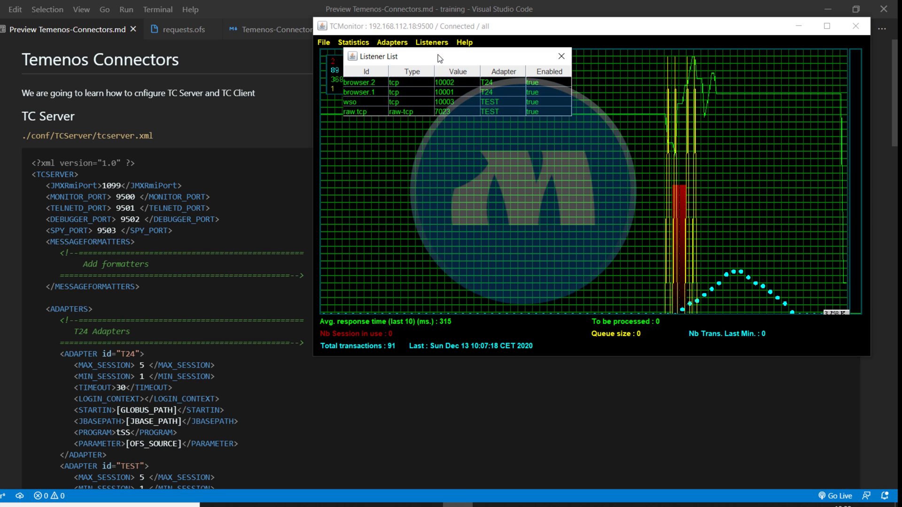
pyautogui.click(561, 56)
pyautogui.click(394, 45)
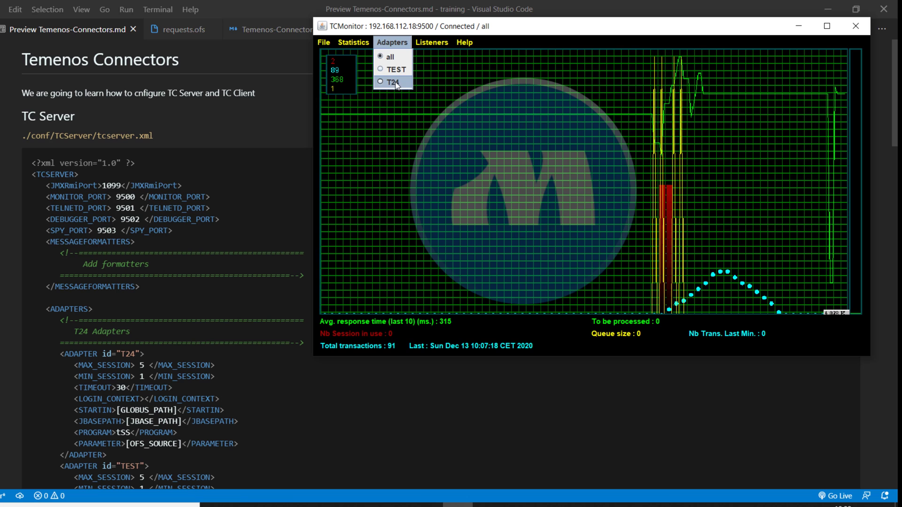
pyautogui.click(427, 46)
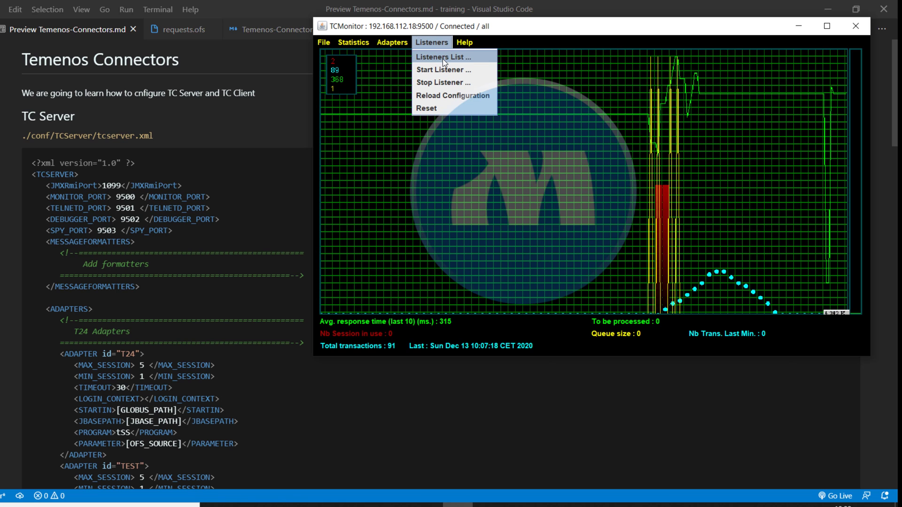
pyautogui.click(443, 58)
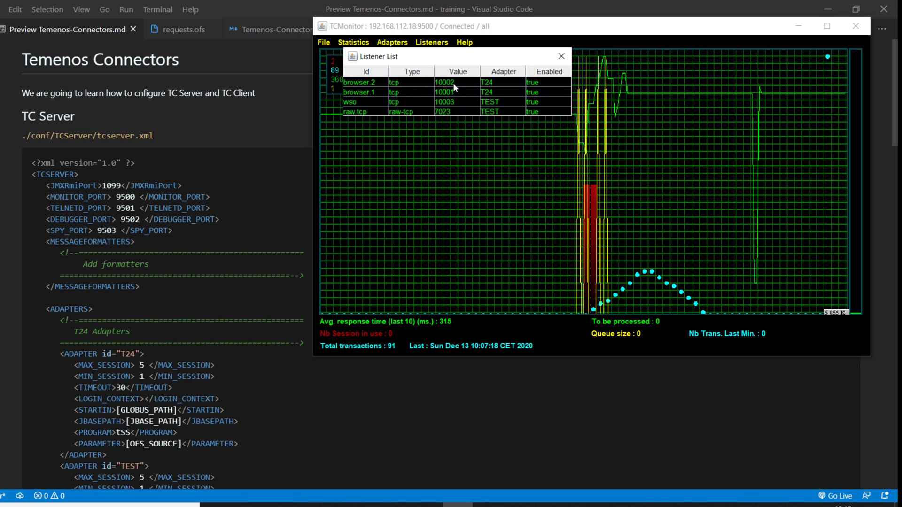
# Close the Listener List so the all-adapters graph shows 104 transactions.
pyautogui.click(561, 58)
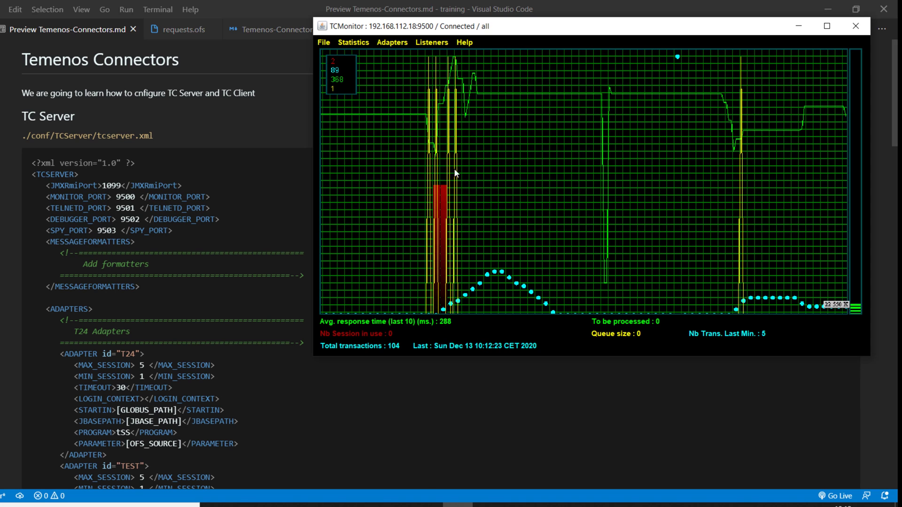
# Bring up the tcserver.xml preview, then restore TCMonitor and move it down and left.
pyautogui.click(114, 148)
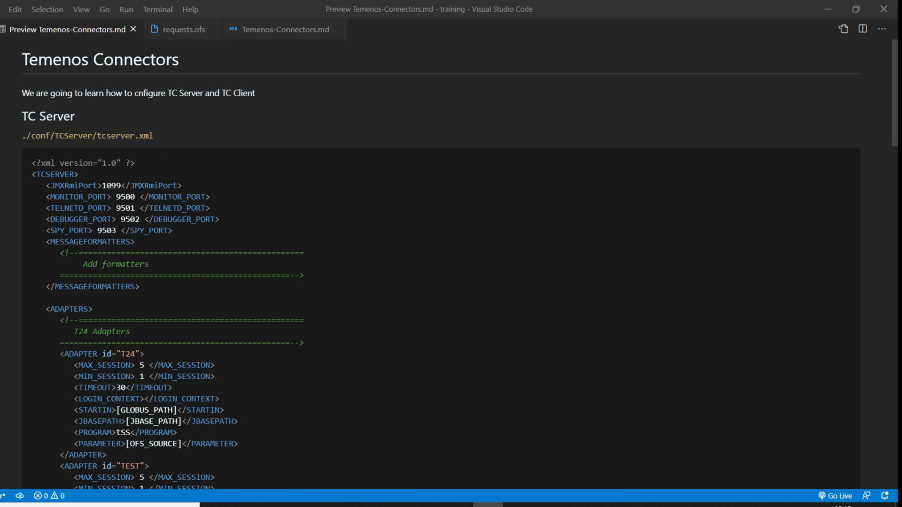
pyautogui.click(458, 505)
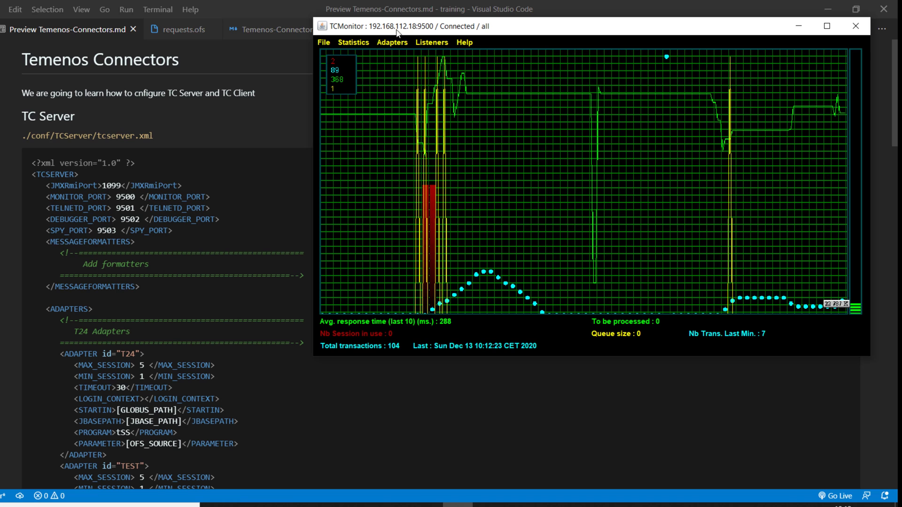
pyautogui.moveTo(432, 29); pyautogui.dragTo(392, 76)
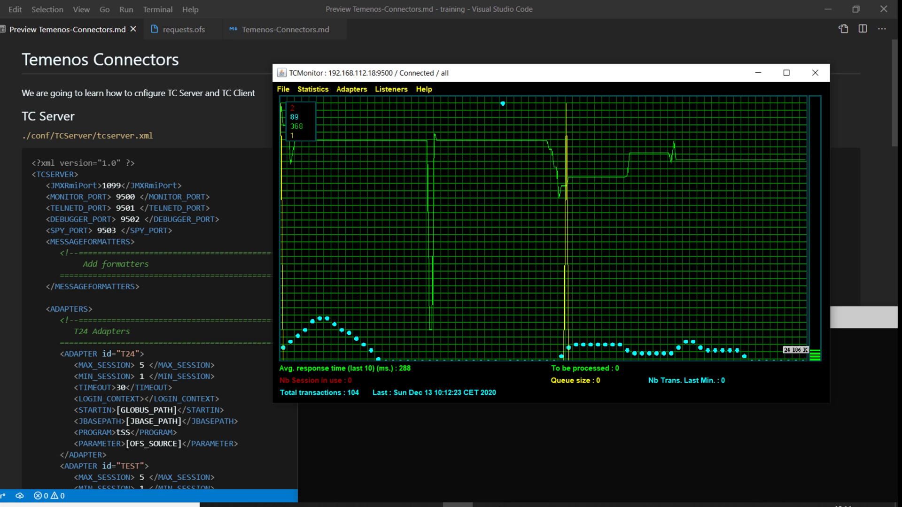
# Raise the PowerShell terminal, move it up, and telnet to 192.168.112.18 on port 9501.
pyautogui.click(492, 431)
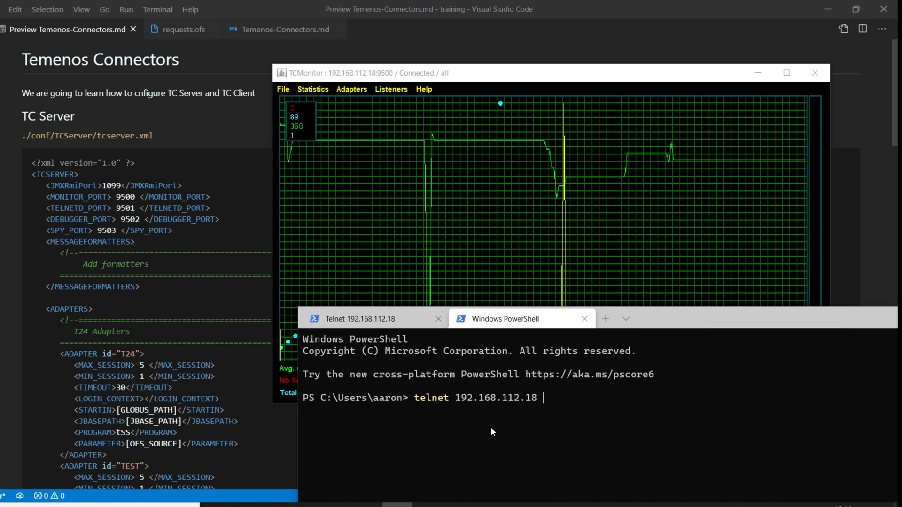
pyautogui.moveTo(701, 319); pyautogui.dragTo(666, 83)
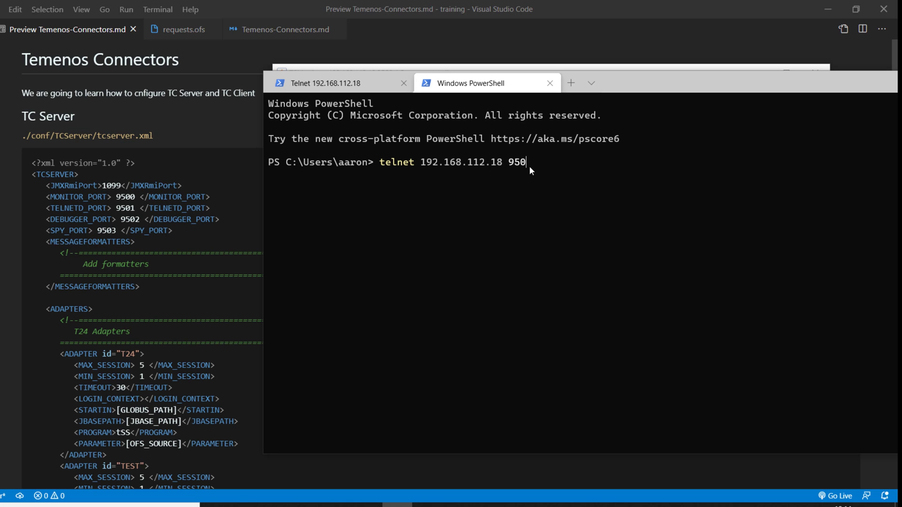
pyautogui.write('9501')
pyautogui.press('Return')
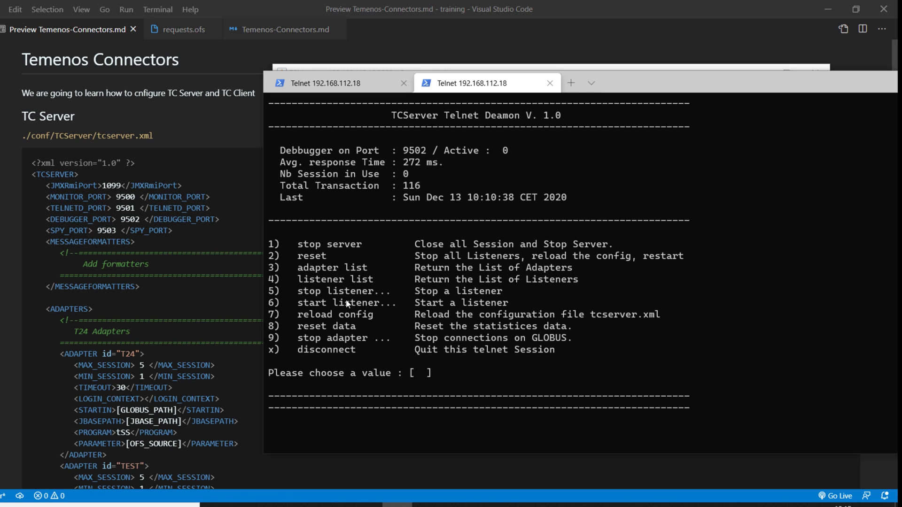
# List the server's listeners with telnet option 4, with TCMonitor's Listeners List beside it.
pyautogui.write('4')
pyautogui.press('Return')
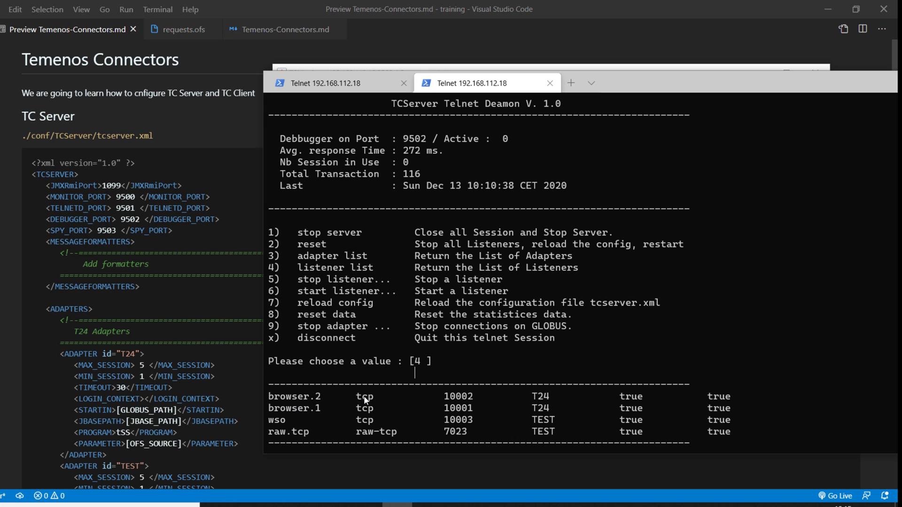
pyautogui.click(458, 505)
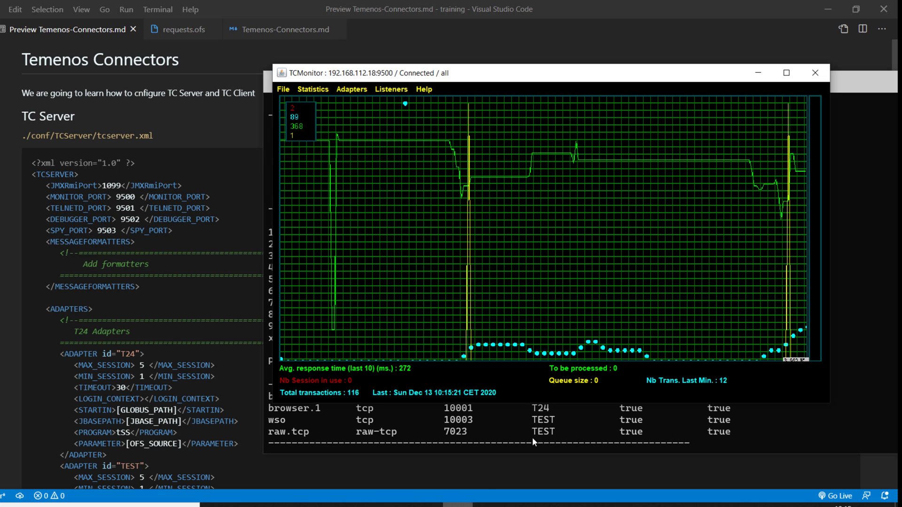
pyautogui.click(392, 89)
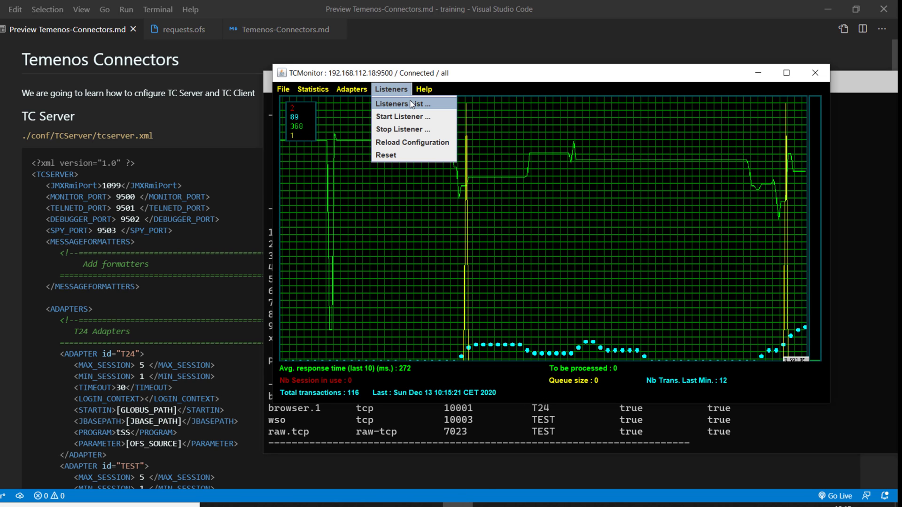
pyautogui.click(411, 104)
pyautogui.moveTo(492, 72); pyautogui.dragTo(901, 125)
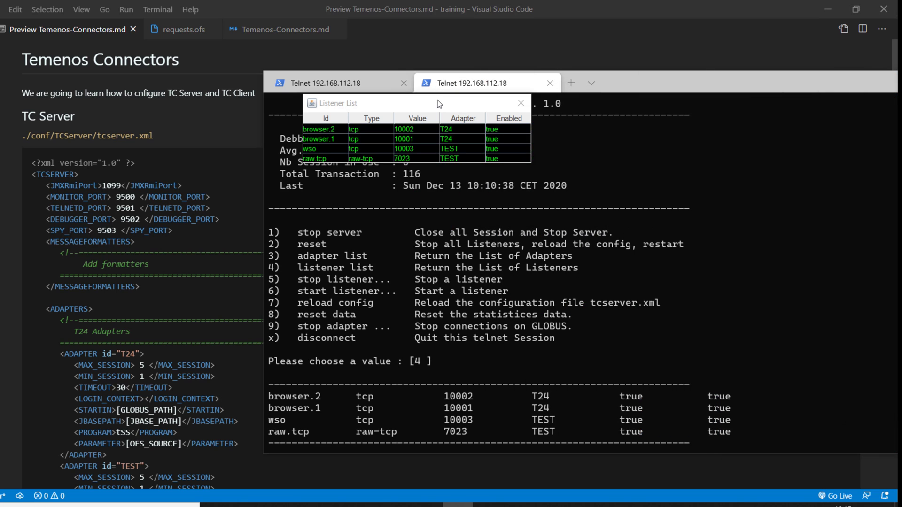
pyautogui.moveTo(440, 105); pyautogui.dragTo(561, 308)
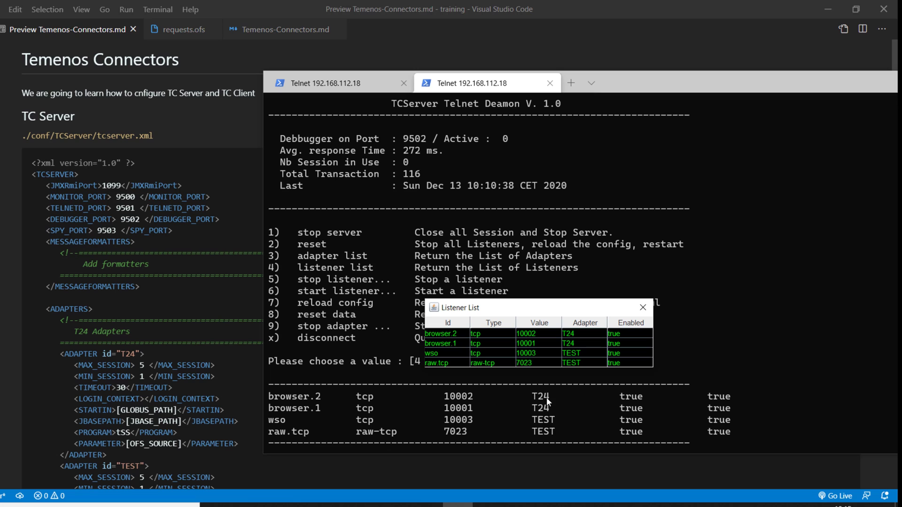
pyautogui.moveTo(557, 307); pyautogui.dragTo(558, 304)
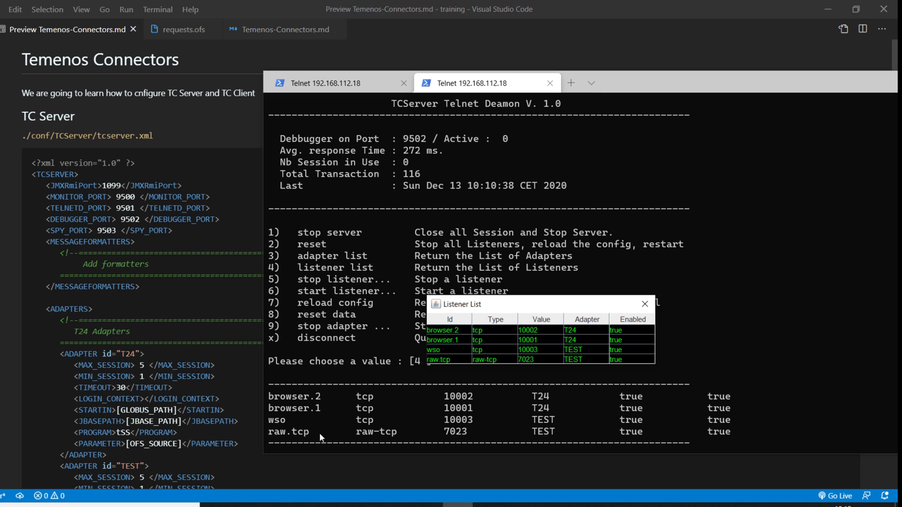
# Close the listener list and TCMonitor, then enter x to end the telnet session.
pyautogui.click(644, 304)
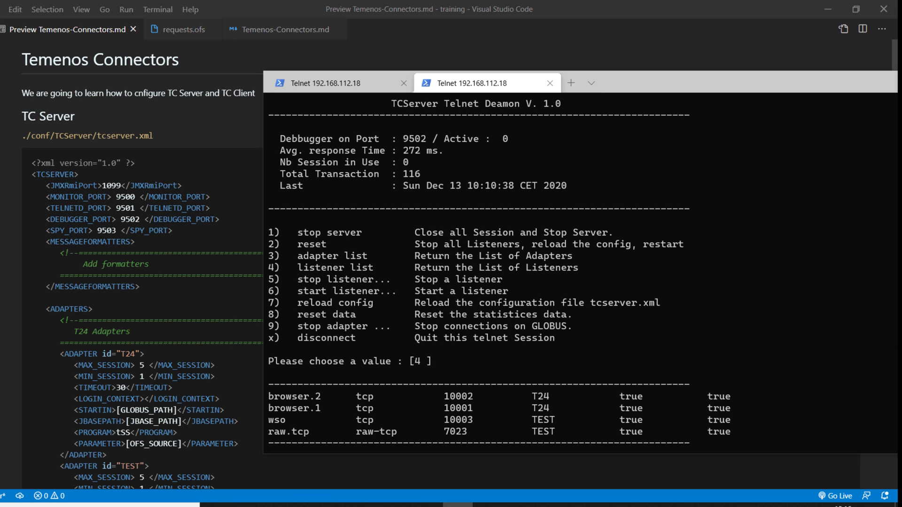
pyautogui.moveTo(630, 250); pyautogui.dragTo(566, 121)
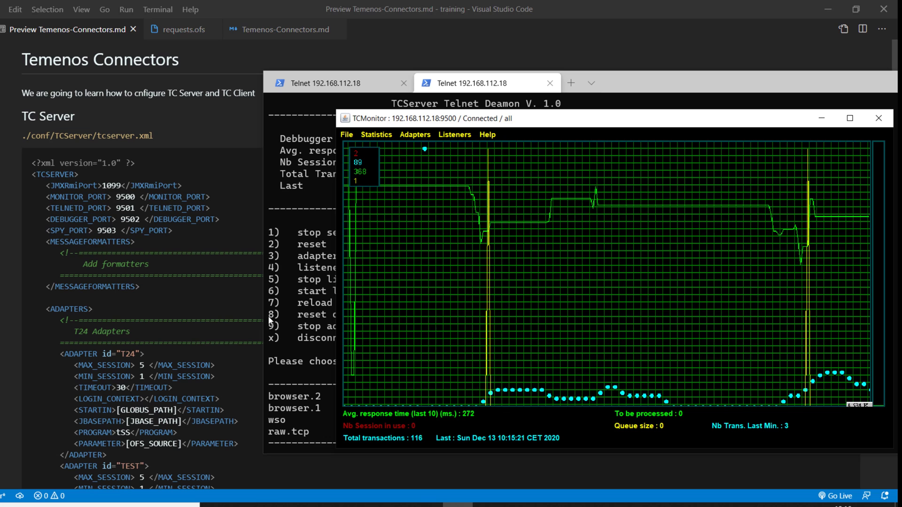
pyautogui.hotkey('alt', 'F4')
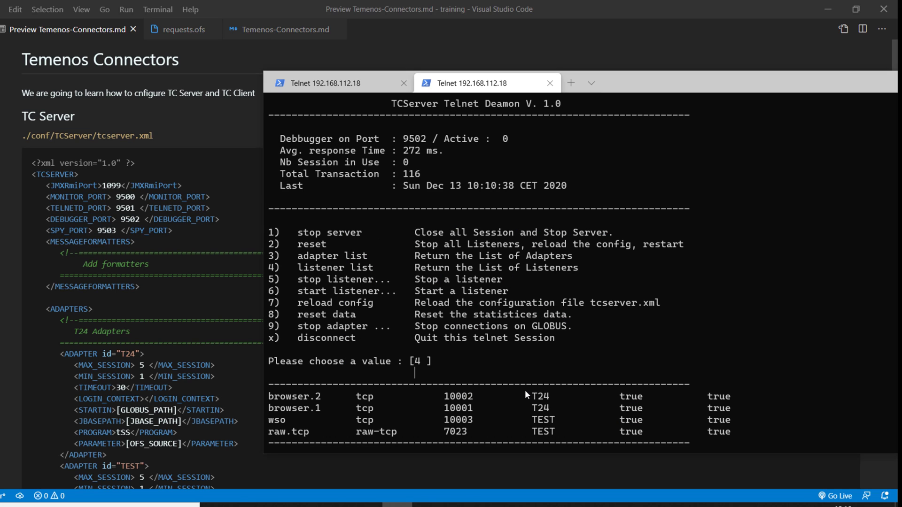
pyautogui.write('x')
pyautogui.press('Return')
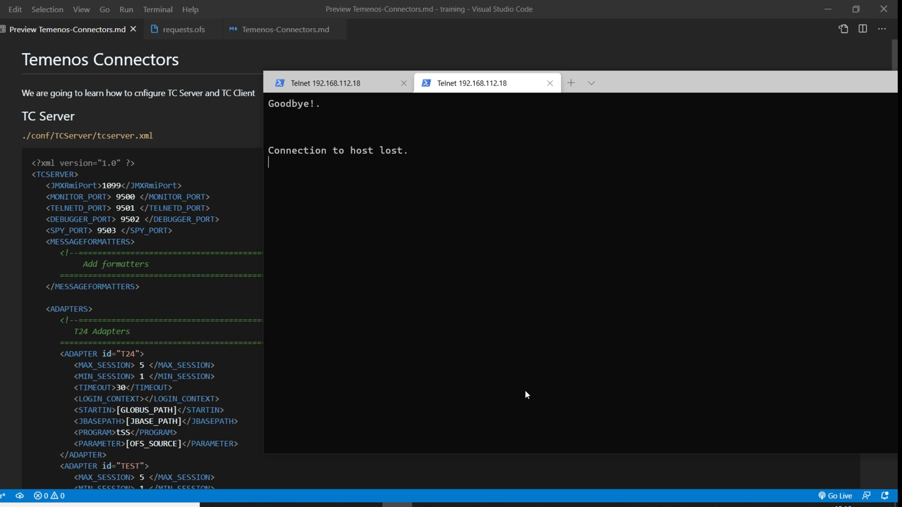
# Return to the tcserver.xml preview and highlight the MONITOR_PORT and TELNETD_PORT lines.
pyautogui.click(7, 271)
pyautogui.scroll(-1, 210, 199)
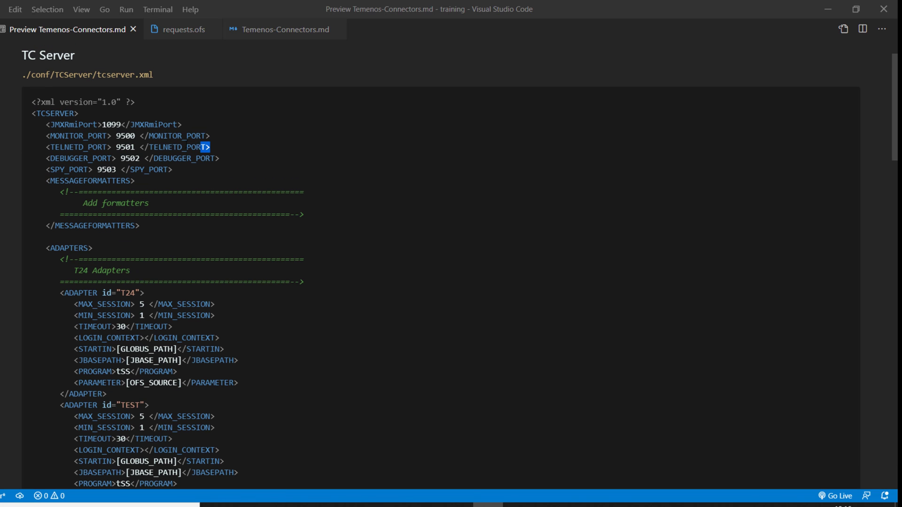
pyautogui.moveTo(201, 147); pyautogui.dragTo(19, 137)
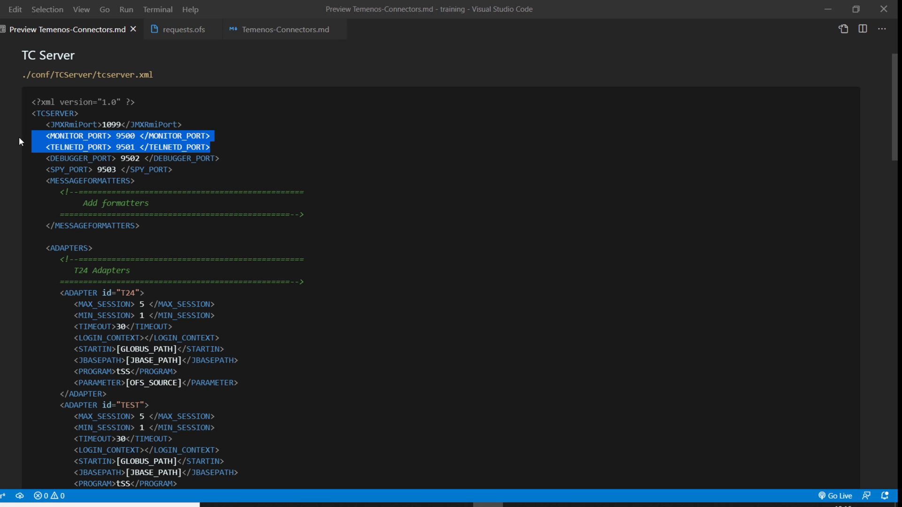
pyautogui.click(384, 233)
pyautogui.scroll(-2, 339, 283)
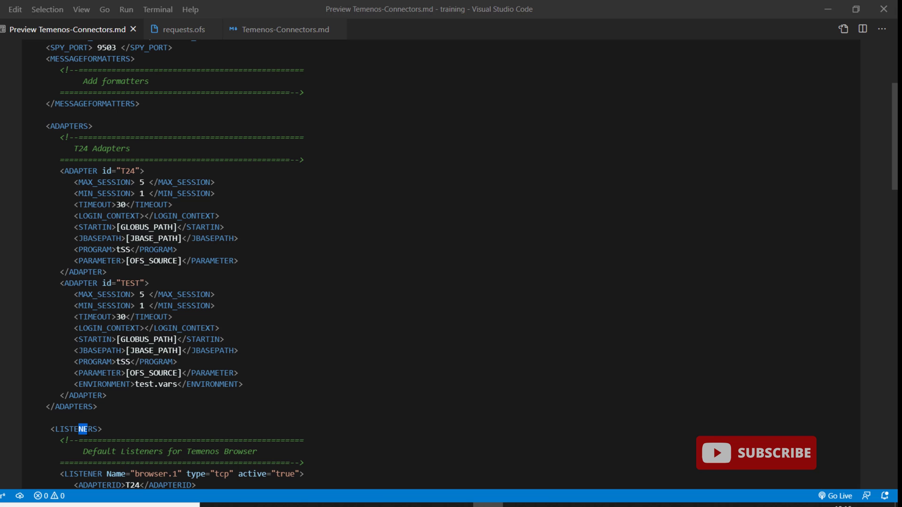
# Highlight the MESSAGEFORMATTERS block, then scroll down to the T24 and TEST adapters.
pyautogui.scroll(3, 469, 305)
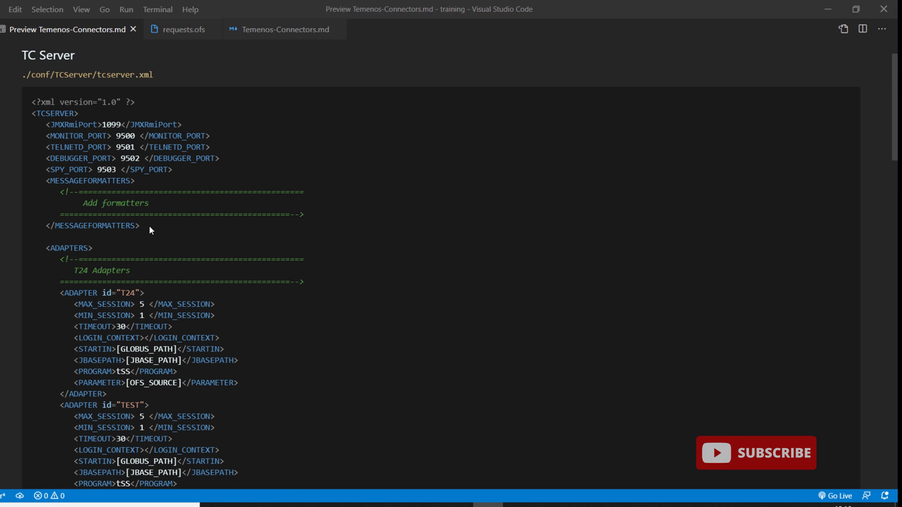
pyautogui.moveTo(139, 226); pyautogui.dragTo(36, 181)
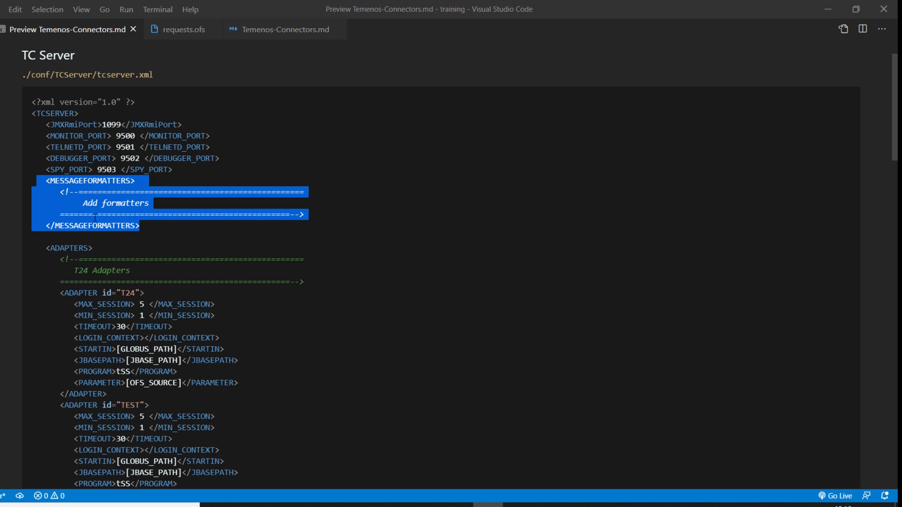
pyautogui.click(106, 201)
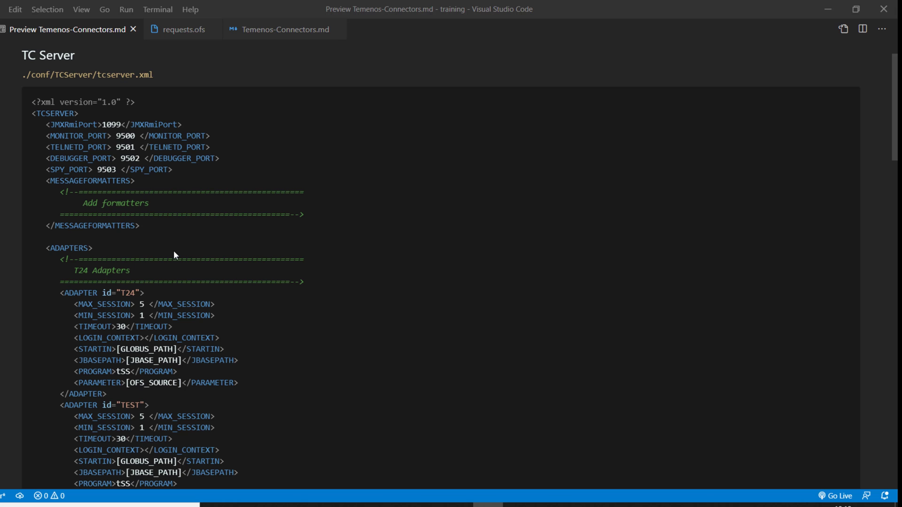
pyautogui.scroll(-4, 174, 252)
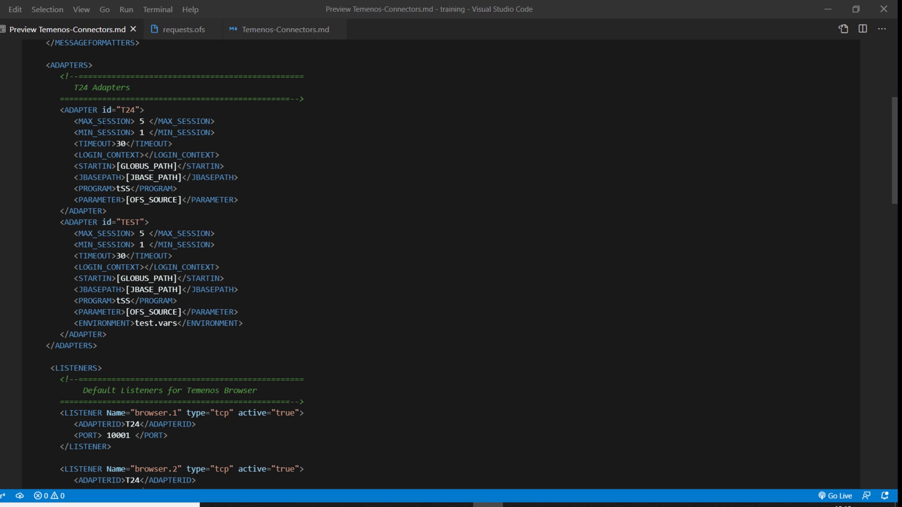
pyautogui.moveTo(61, 109); pyautogui.dragTo(146, 111)
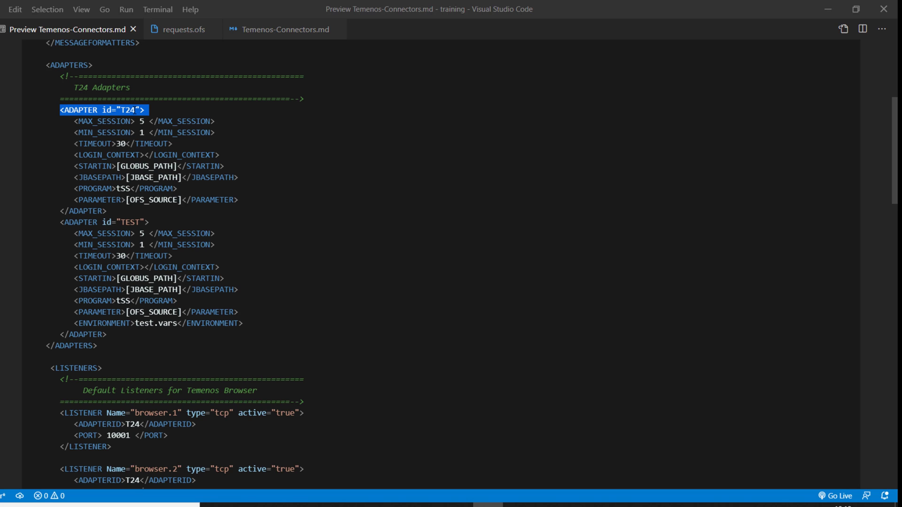
pyautogui.moveTo(73, 122); pyautogui.dragTo(219, 120)
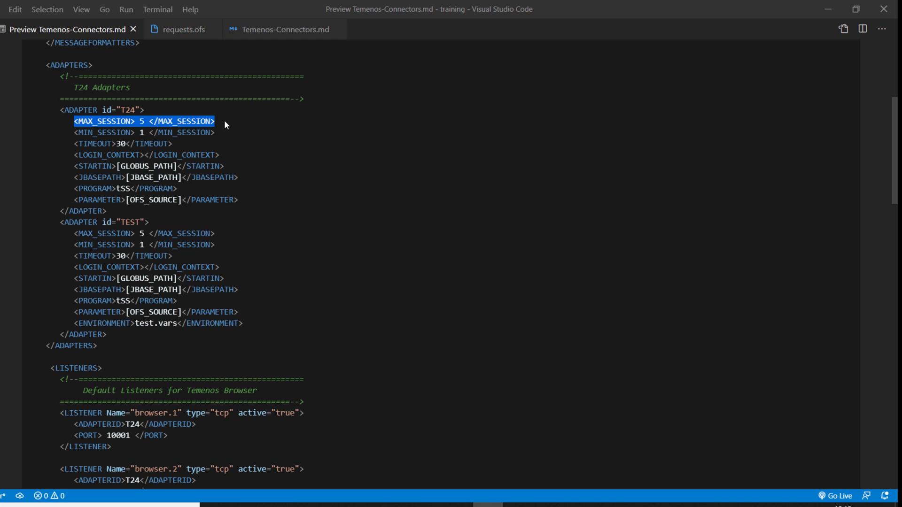
pyautogui.click(224, 121)
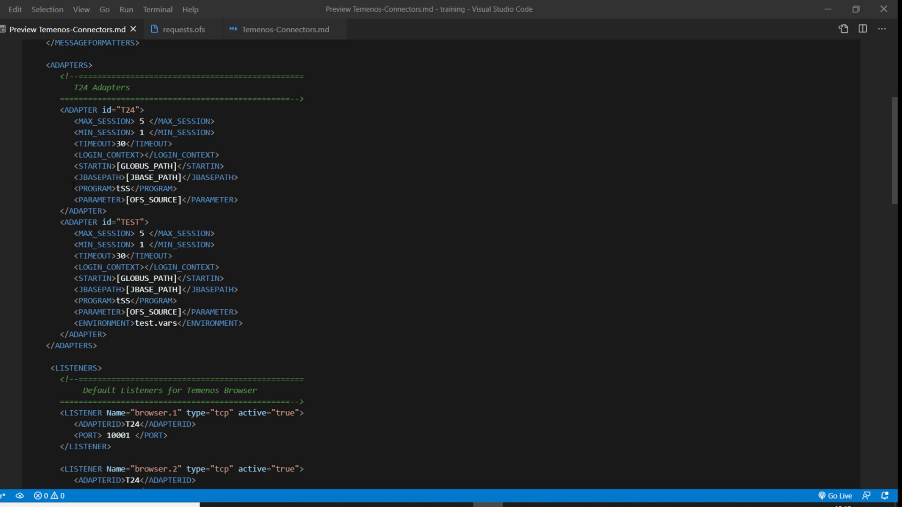
pyautogui.moveTo(74, 143); pyautogui.dragTo(175, 144)
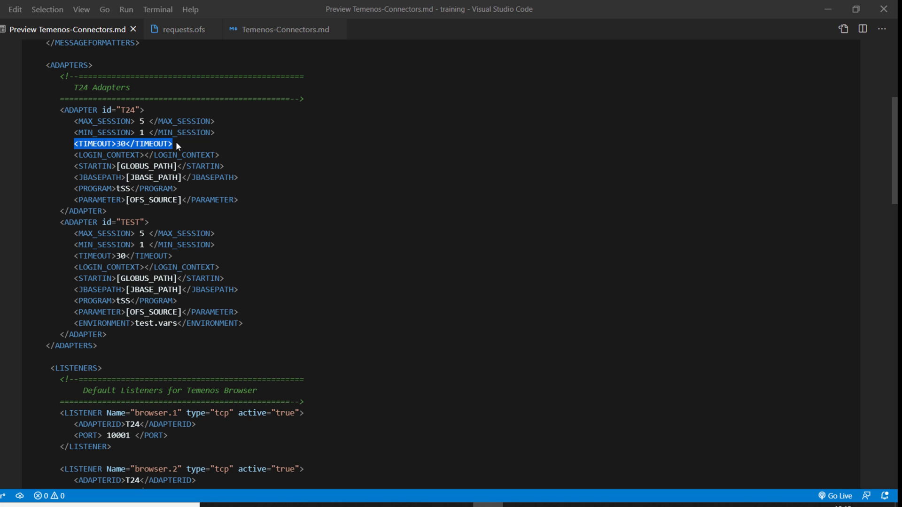
pyautogui.click(117, 144)
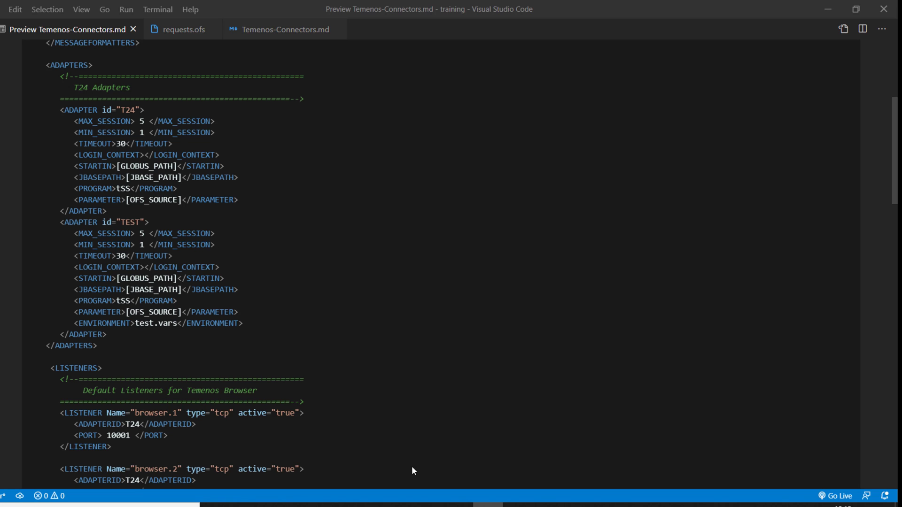
pyautogui.click(457, 505)
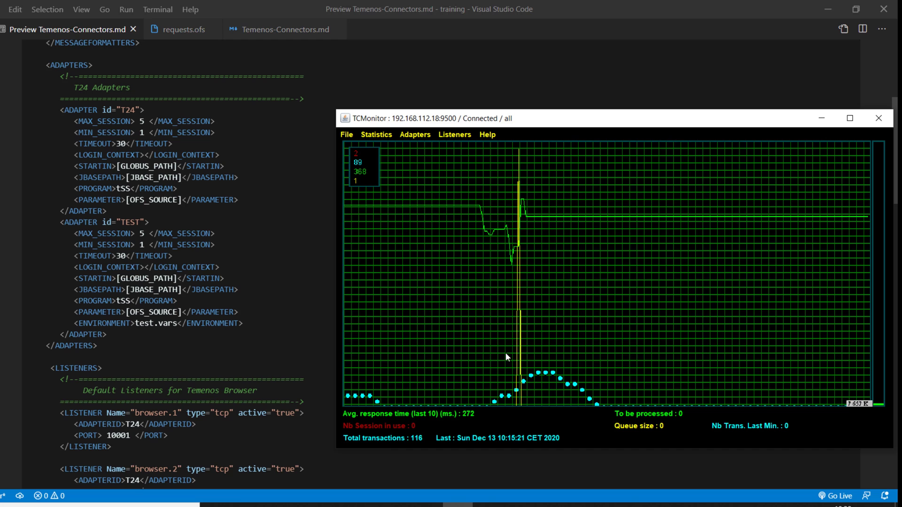
pyautogui.click(150, 182)
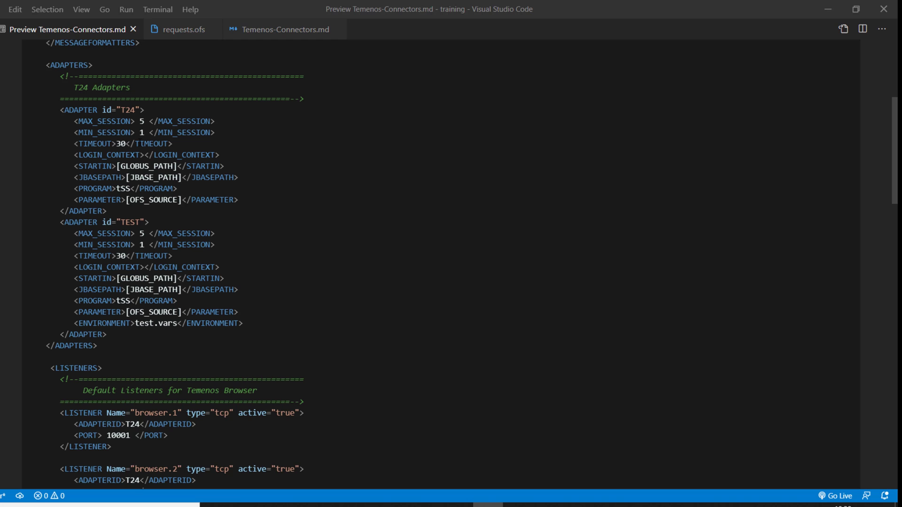
# Highlight the T24 adapter's GLOBUS_PATH and JBASE_PATH values, then bring the Telnet terminal forward.
pyautogui.moveTo(118, 166); pyautogui.dragTo(167, 167)
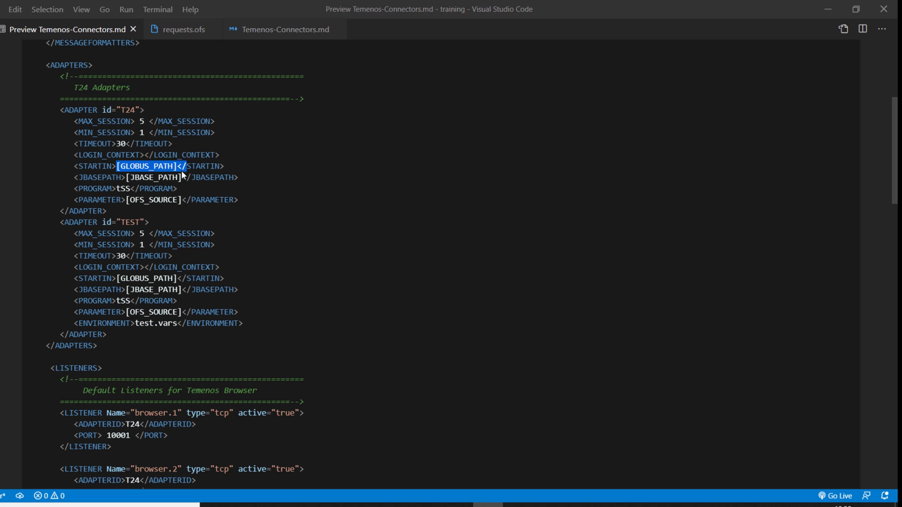
pyautogui.click(183, 176)
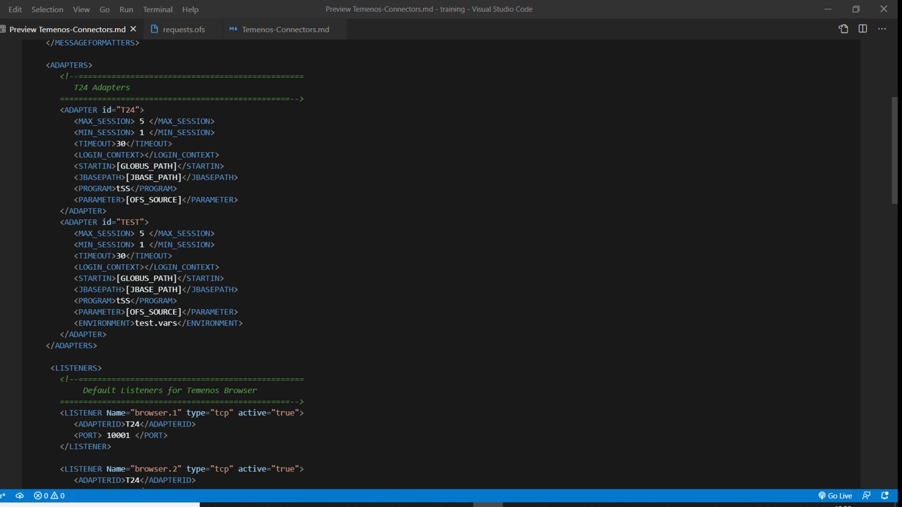
pyautogui.moveTo(116, 166); pyautogui.dragTo(186, 177)
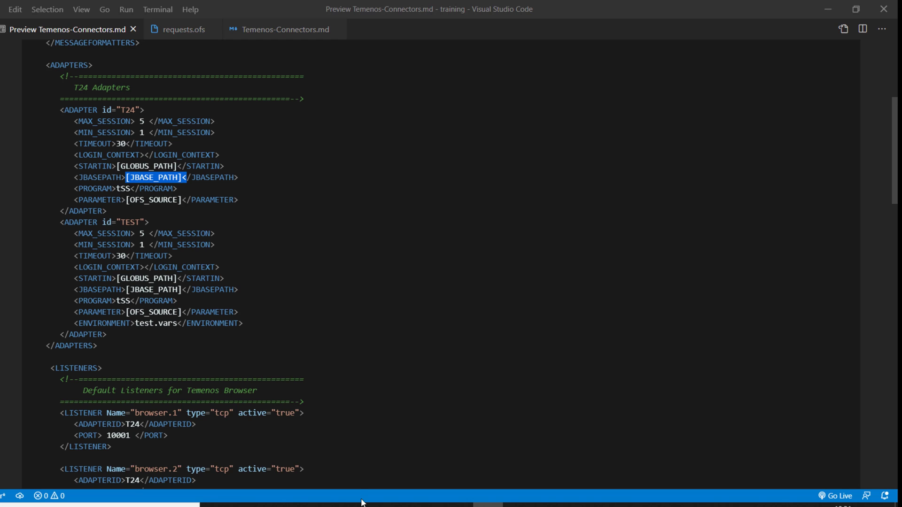
pyautogui.click(137, 199)
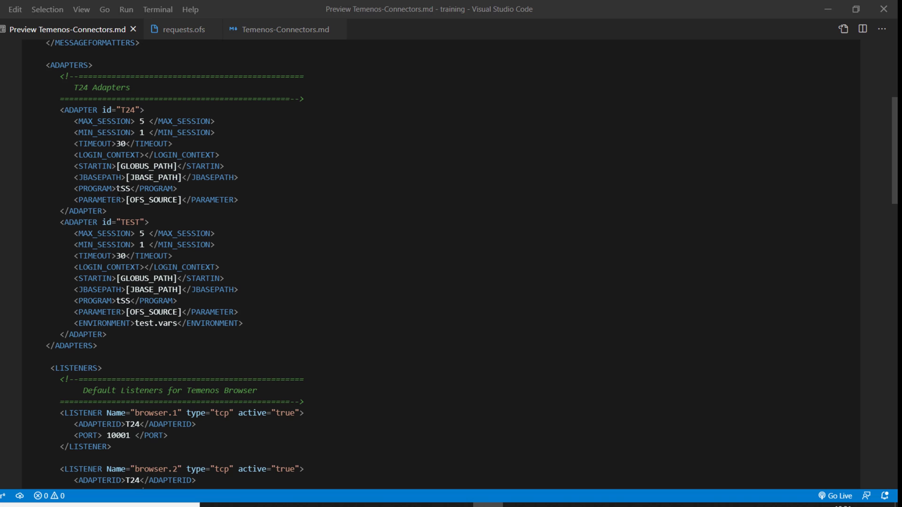
pyautogui.click(397, 506)
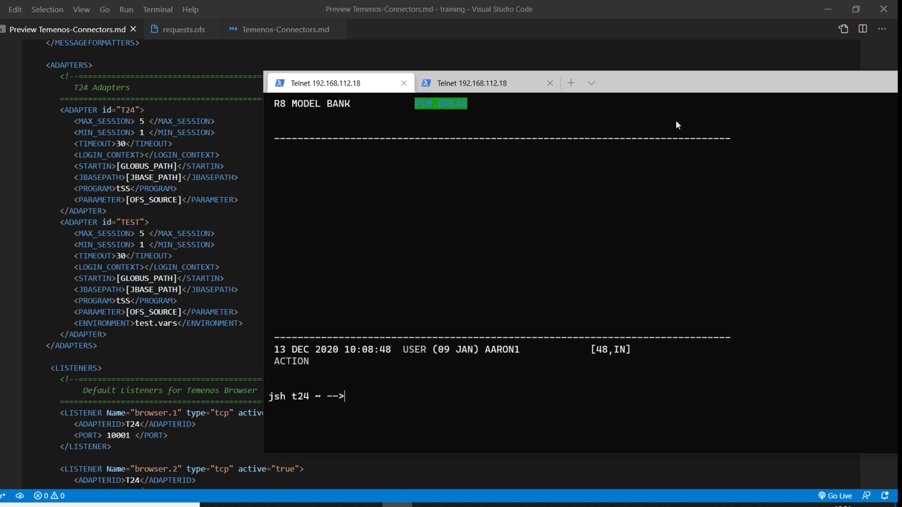
# Move the terminal up-left and run 'tSS BALOFS' to get its version XML, then show requests.ofs.
pyautogui.moveTo(671, 93); pyautogui.dragTo(633, 52)
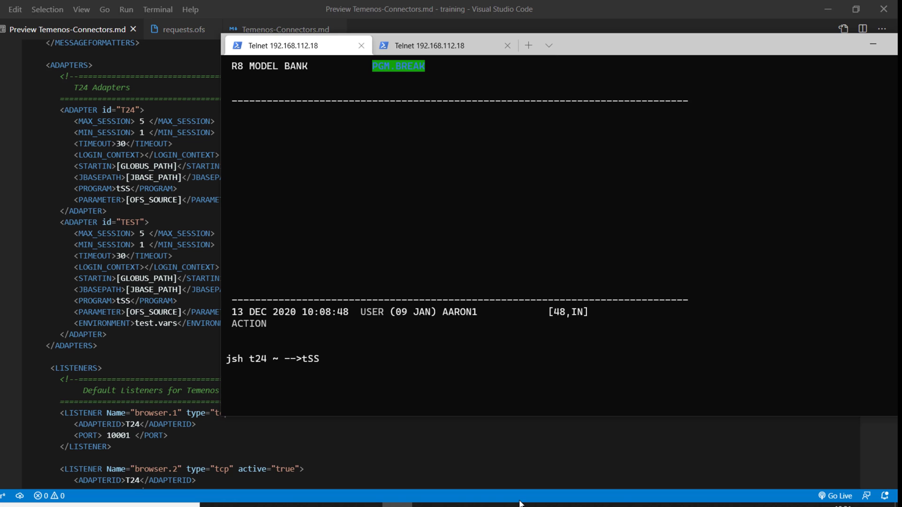
pyautogui.write('BALOFS')
pyautogui.press('Return')
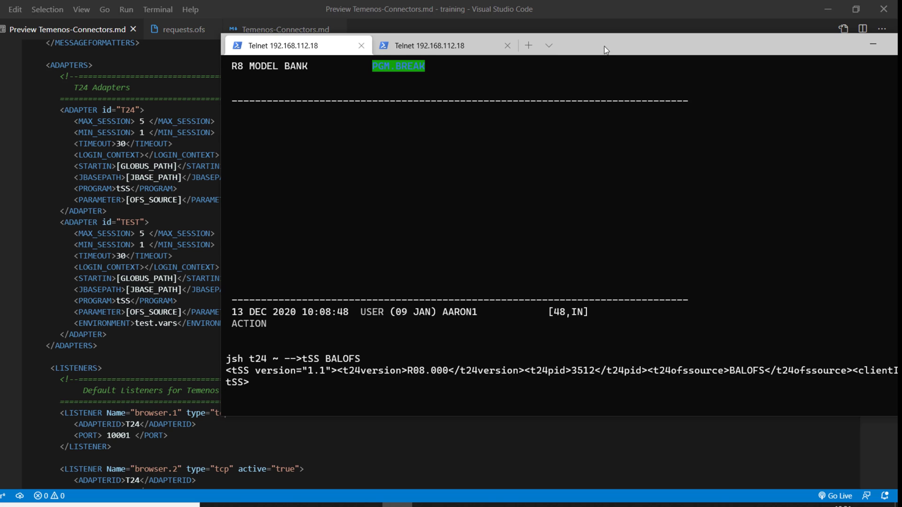
pyautogui.moveTo(604, 46); pyautogui.dragTo(577, 22)
pyautogui.press('Return')
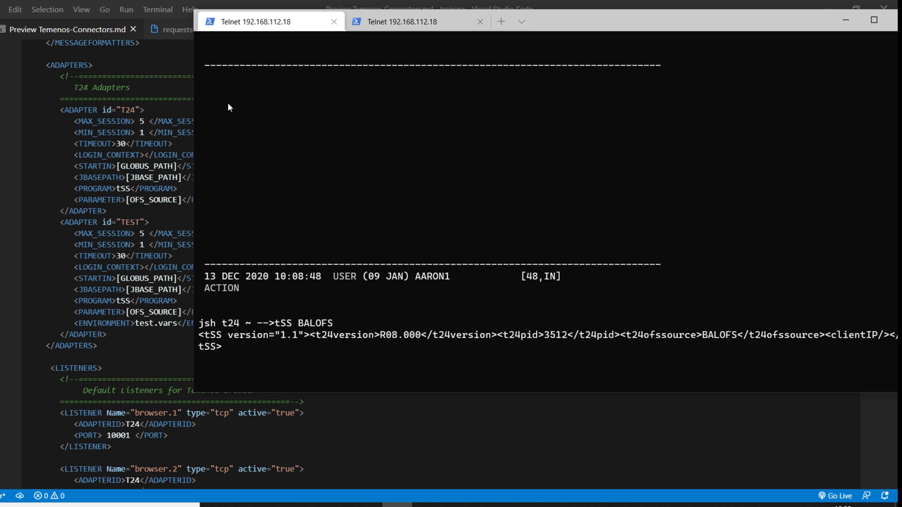
pyautogui.click(174, 30)
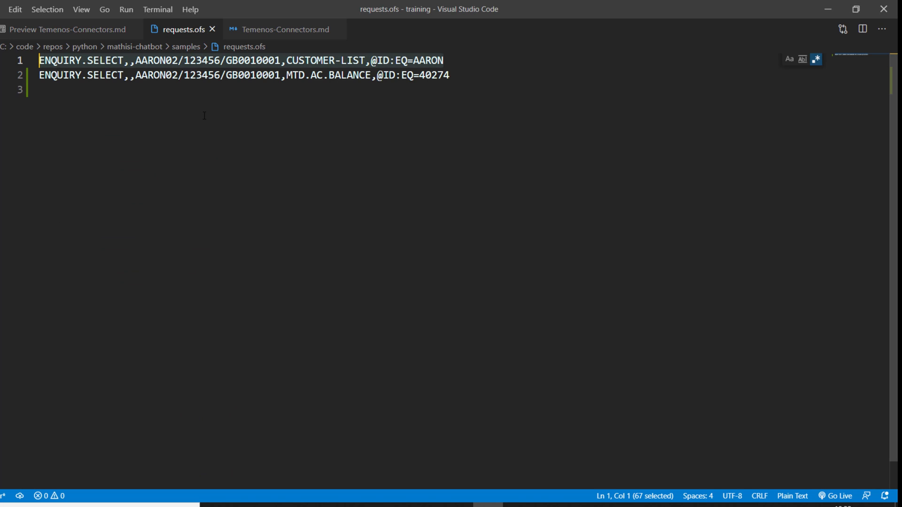
# Copy both ENQUIRY.SELECT request lines from requests.ofs and paste them into tSS.
pyautogui.click(245, 140)
pyautogui.moveTo(244, 139); pyautogui.dragTo(26, 56)
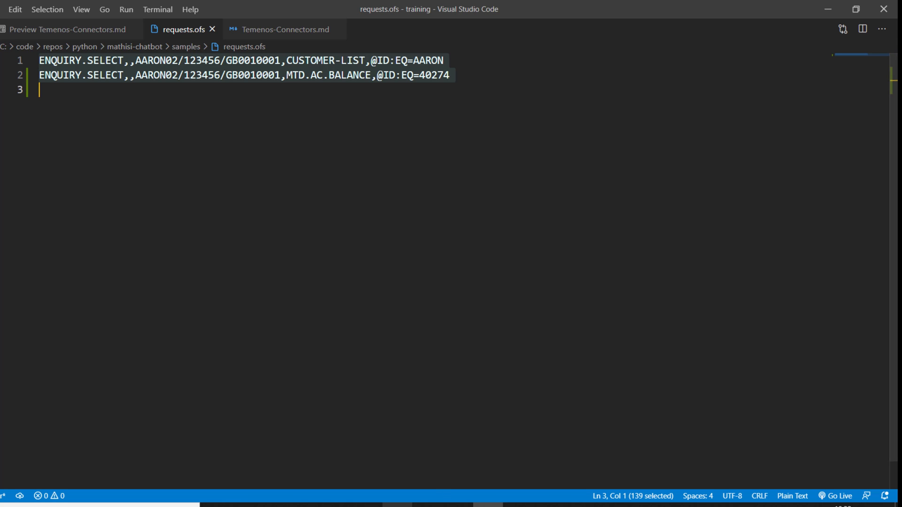
pyautogui.hotkey('alt', 'Tab')
pyautogui.rightClick(245, 376)
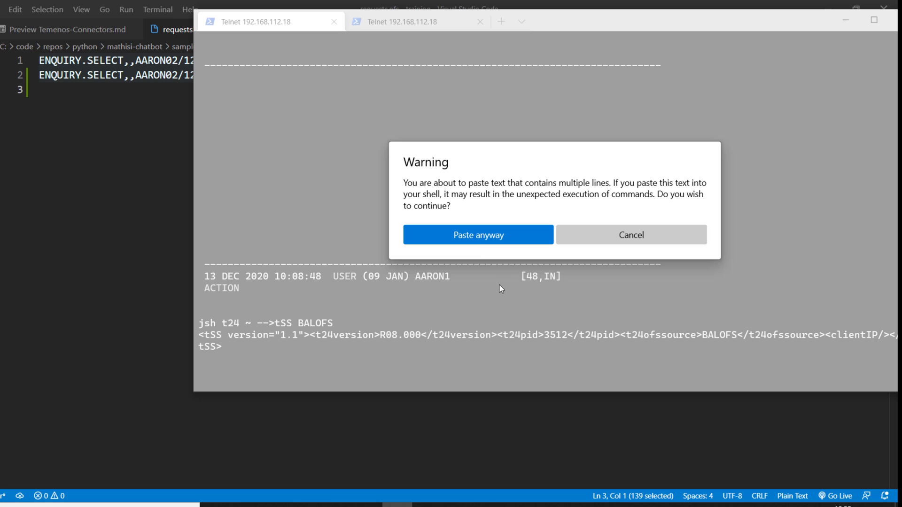
pyautogui.click(478, 236)
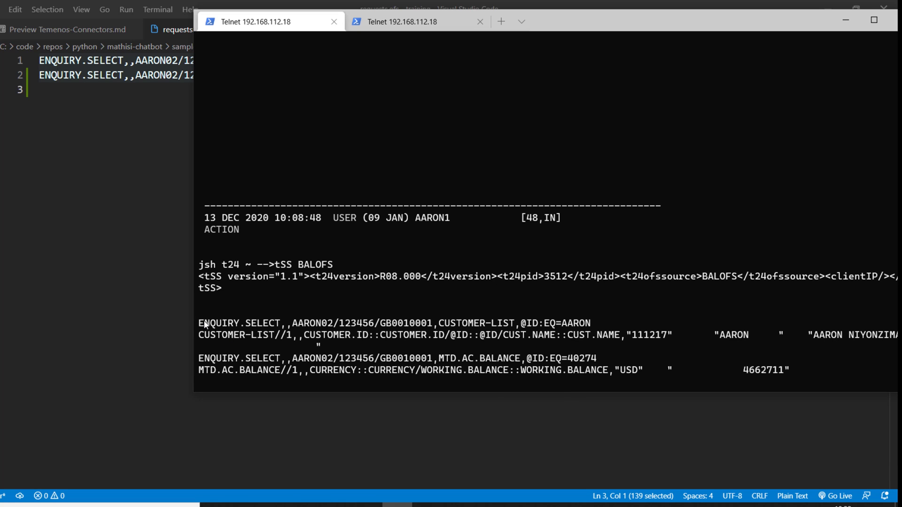
# Highlight the CUSTOMER-LIST and MTD.AC.BALANCE requests and results, including the 4662711 USD working balance.
pyautogui.moveTo(199, 323); pyautogui.dragTo(585, 324)
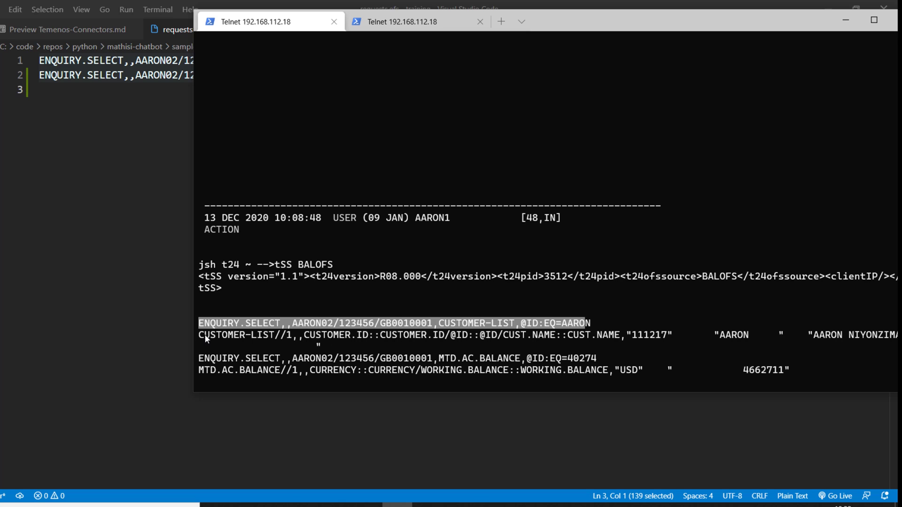
pyautogui.moveTo(198, 334); pyautogui.dragTo(747, 339)
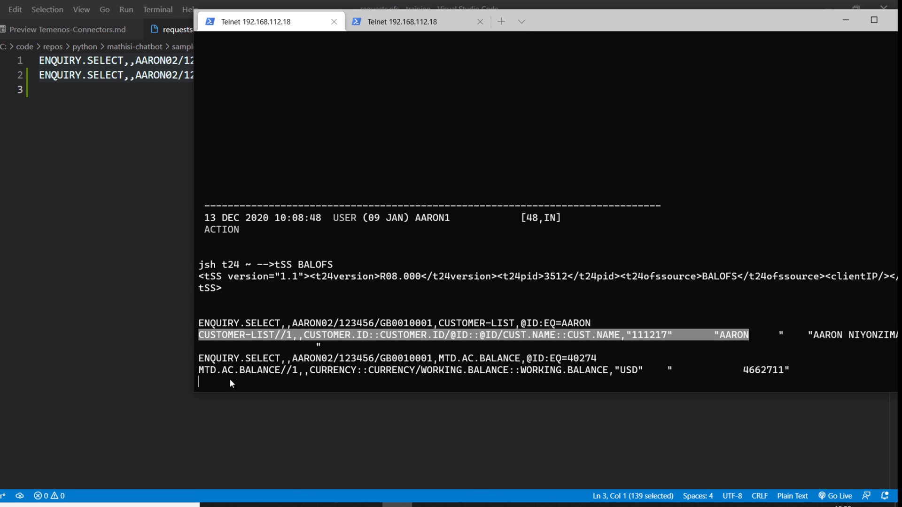
pyautogui.click(316, 316)
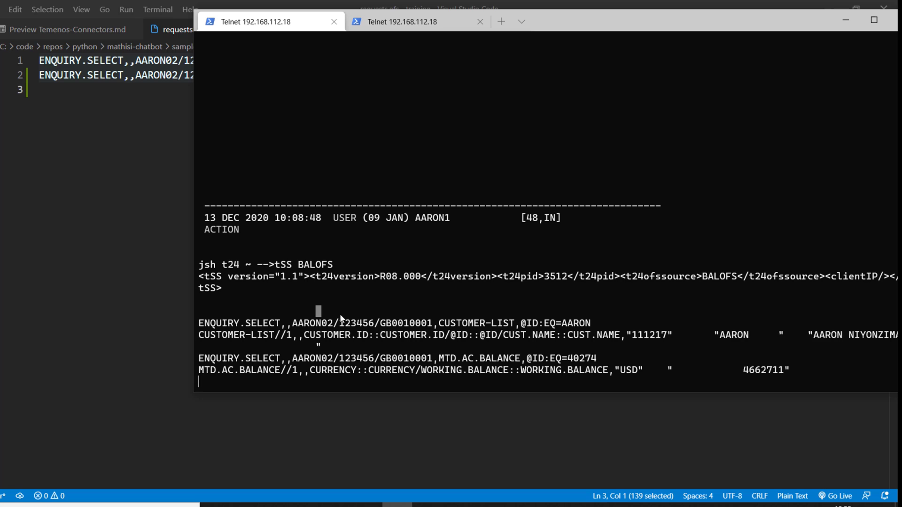
pyautogui.moveTo(429, 324); pyautogui.dragTo(545, 324)
pyautogui.click(592, 322)
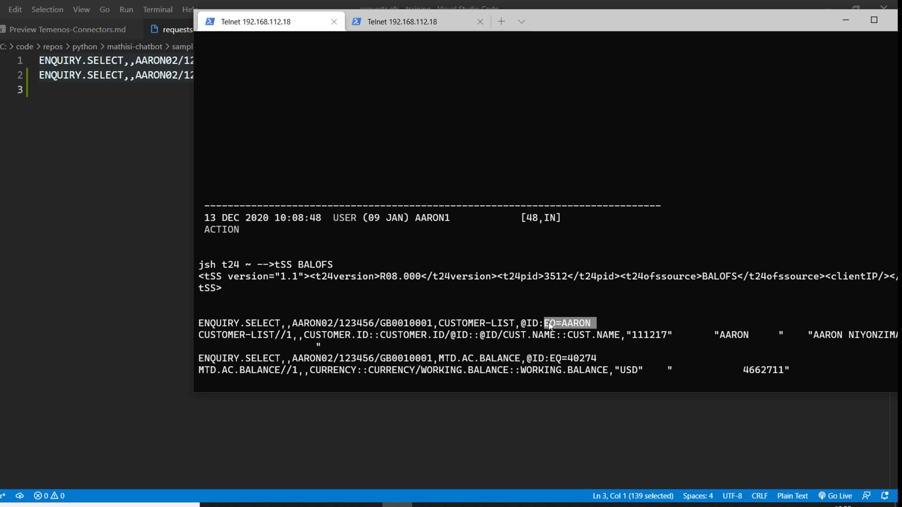
pyautogui.click(301, 352)
pyautogui.moveTo(221, 358); pyautogui.dragTo(576, 359)
pyautogui.rightClick(528, 366)
pyautogui.moveTo(788, 371); pyautogui.dragTo(473, 371)
pyautogui.rightClick(349, 385)
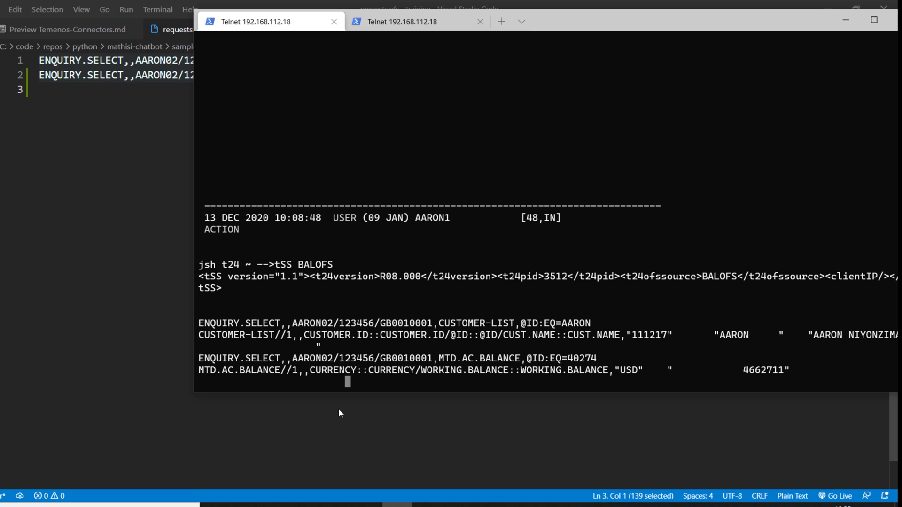
pyautogui.click(296, 399)
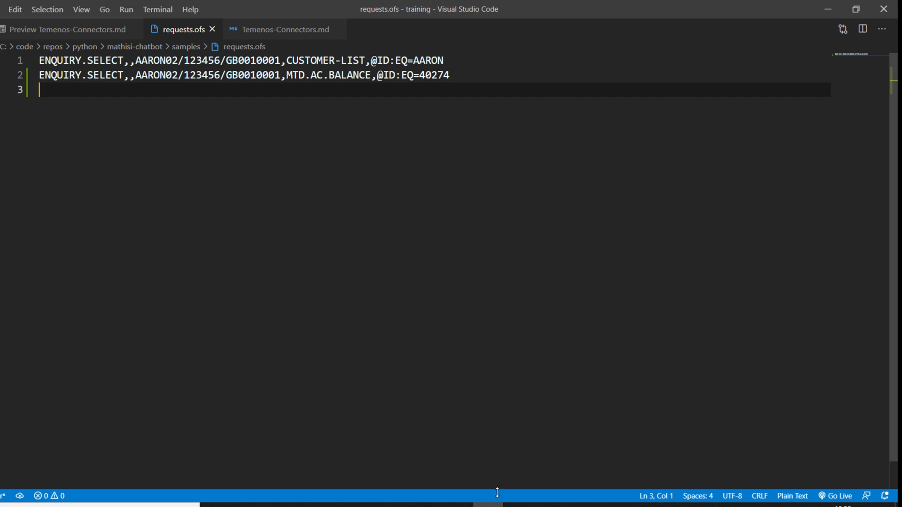
# Send HELLO to tSS, getting the invalid sign-on name error, then return to the Temenos-Connectors.md preview.
pyautogui.click(398, 505)
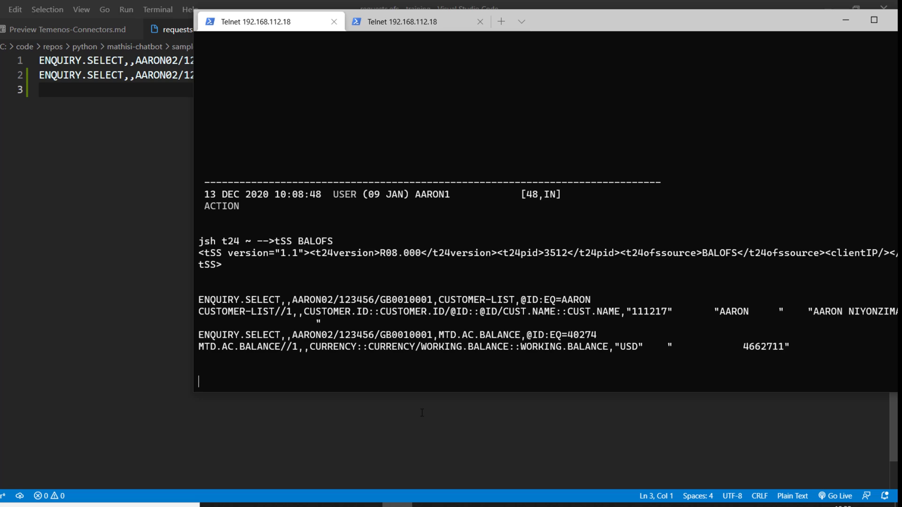
pyautogui.write('HELLO')
pyautogui.press('Return')
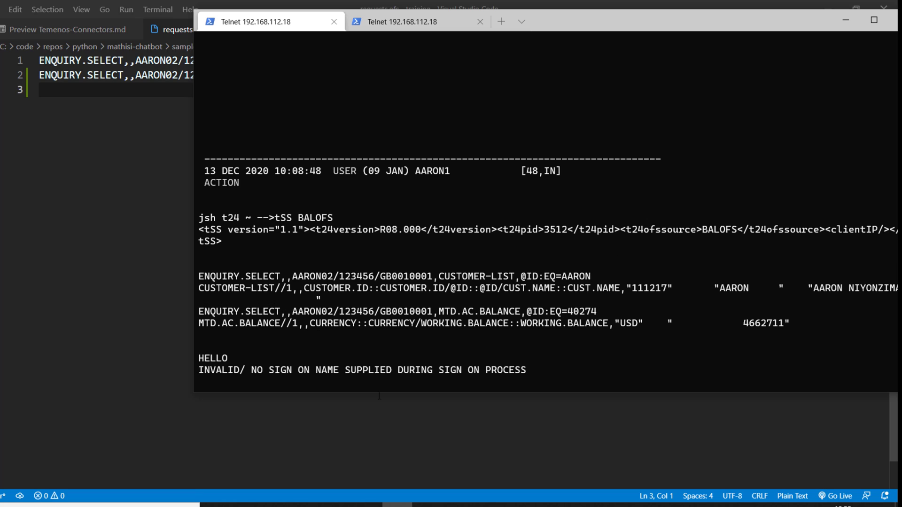
pyautogui.press('Return')
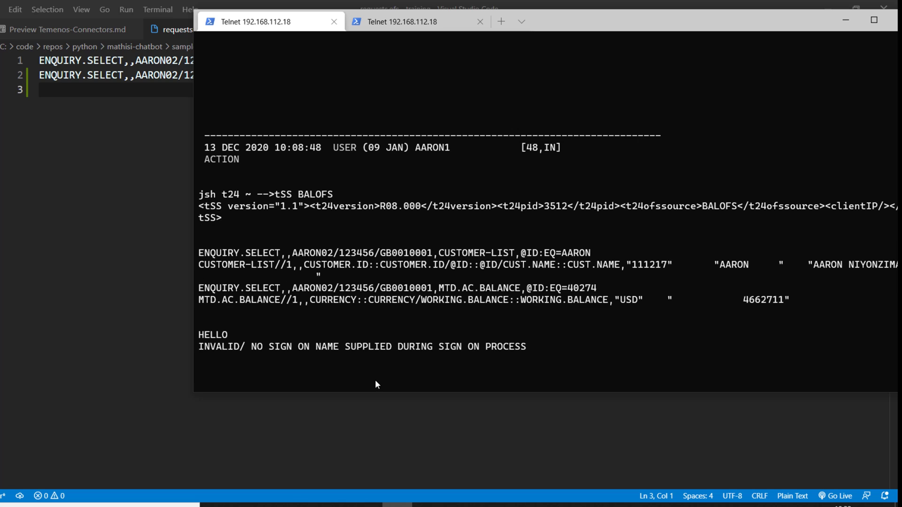
pyautogui.click(78, 37)
pyautogui.click(78, 33)
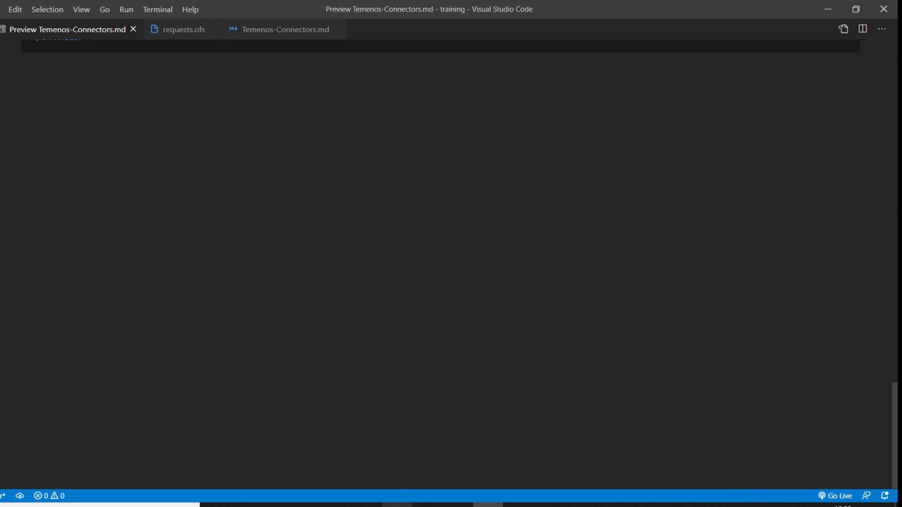
# Revisit the TC Server ADAPTERS section in the connectors preview, then return to the Telnet terminal.
pyautogui.click(397, 505)
pyautogui.click(75, 44)
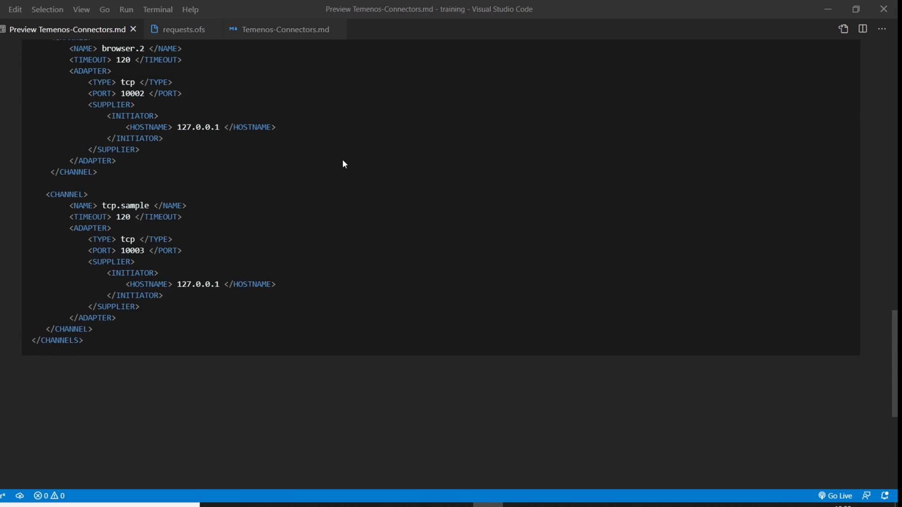
pyautogui.scroll(10, 342, 159)
pyautogui.scroll(9, 572, 209)
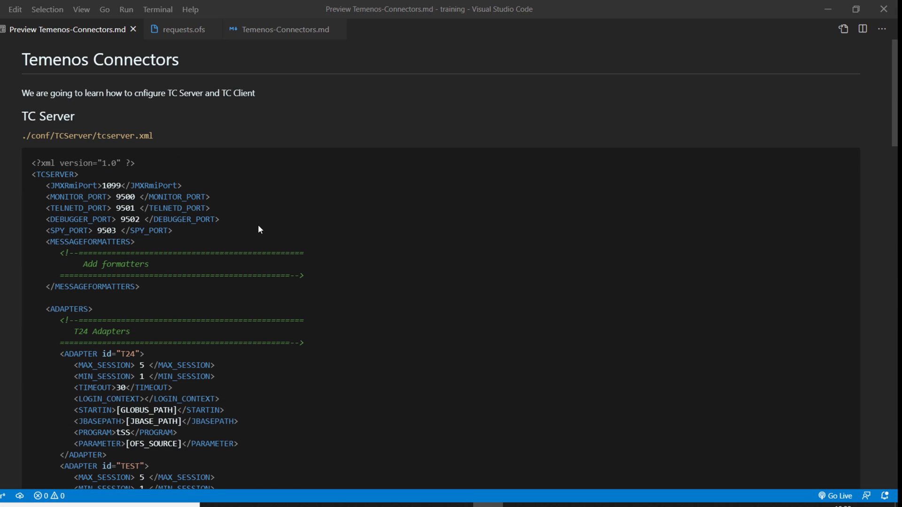
pyautogui.scroll(-4, 258, 228)
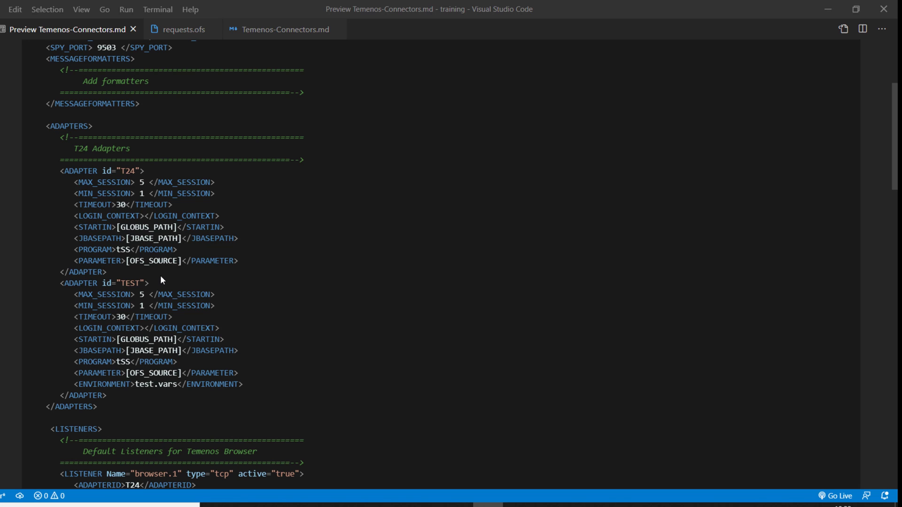
pyautogui.click(397, 505)
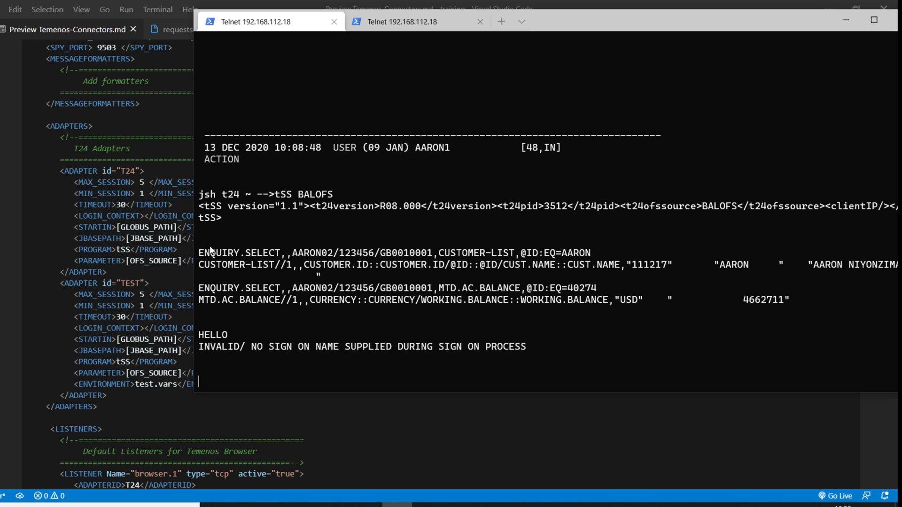
# Highlight the ENQUIRY.SELECT request and CUSTOMER-LIST//1 response lines in the Telnet session.
pyautogui.moveTo(199, 256); pyautogui.dragTo(591, 255)
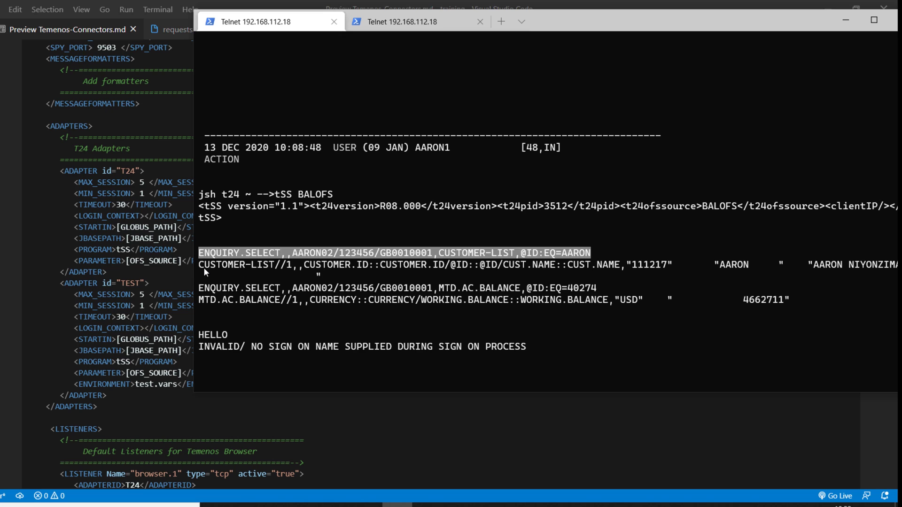
pyautogui.moveTo(202, 266); pyautogui.dragTo(315, 270)
pyautogui.moveTo(215, 256); pyautogui.dragTo(292, 256)
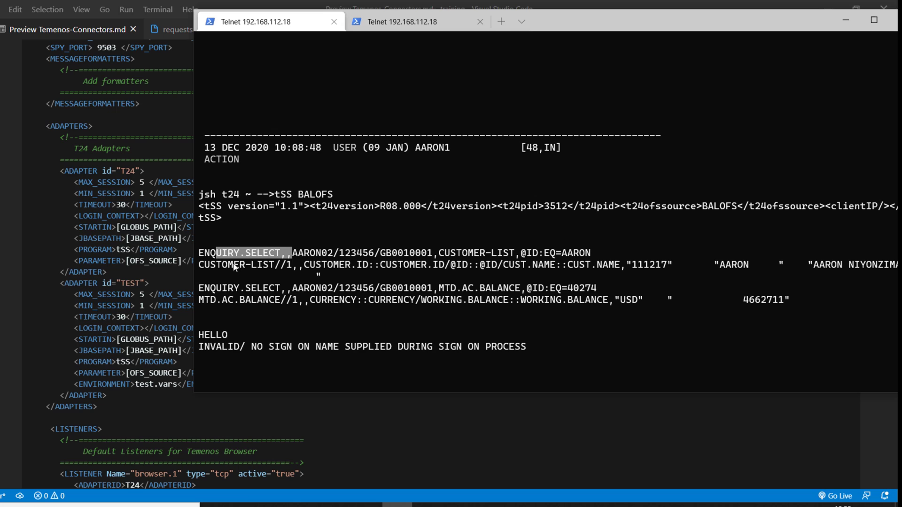
pyautogui.moveTo(212, 264); pyautogui.dragTo(288, 266)
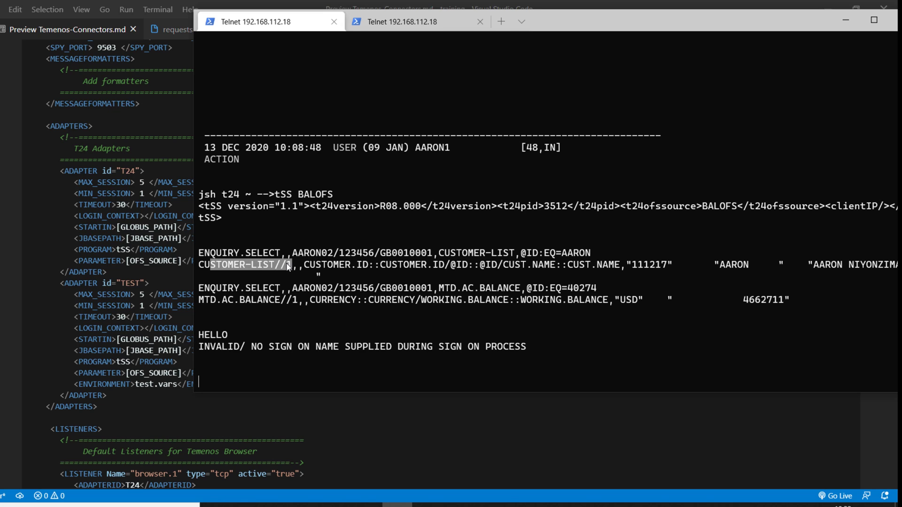
# Select and copy the invalid sign-on error message, then go back to the Temenos-Connectors preview.
pyautogui.moveTo(199, 335); pyautogui.dragTo(527, 350)
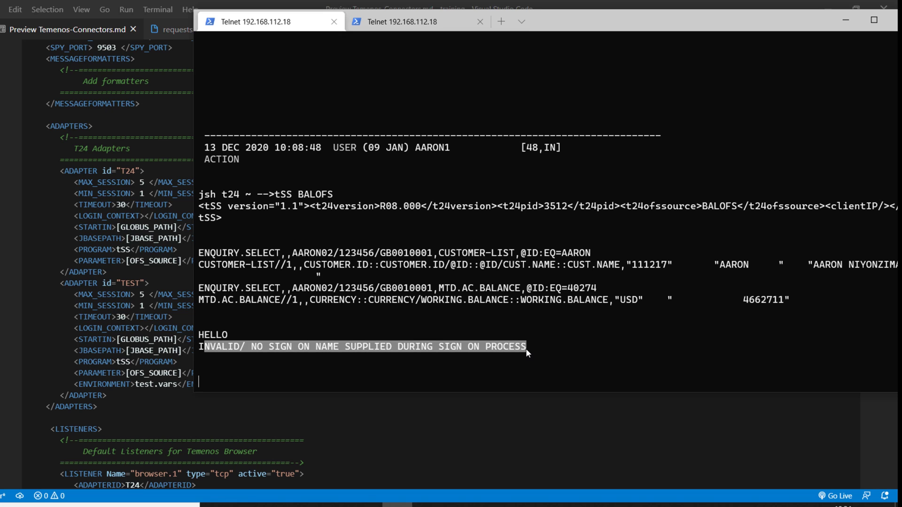
pyautogui.rightClick(488, 364)
pyautogui.click(39, 220)
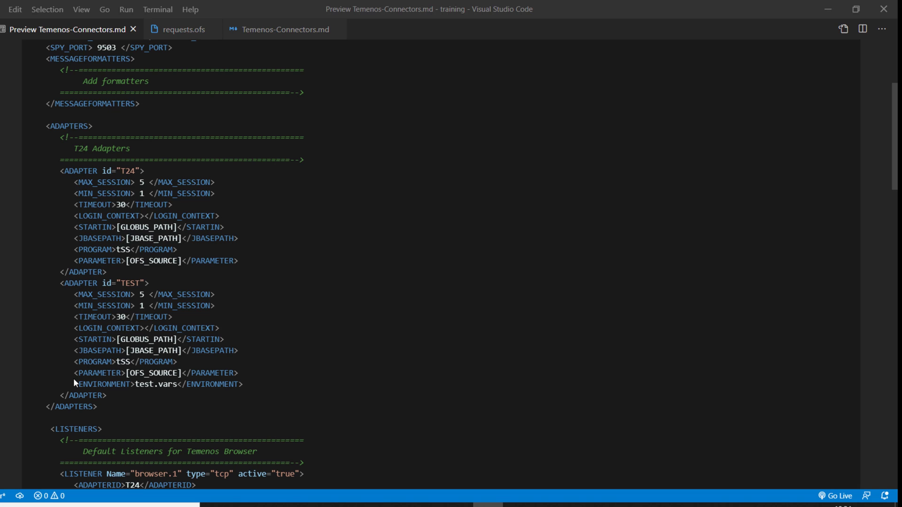
pyautogui.moveTo(124, 171); pyautogui.dragTo(135, 170)
pyautogui.click(132, 283)
pyautogui.moveTo(74, 384); pyautogui.dragTo(249, 387)
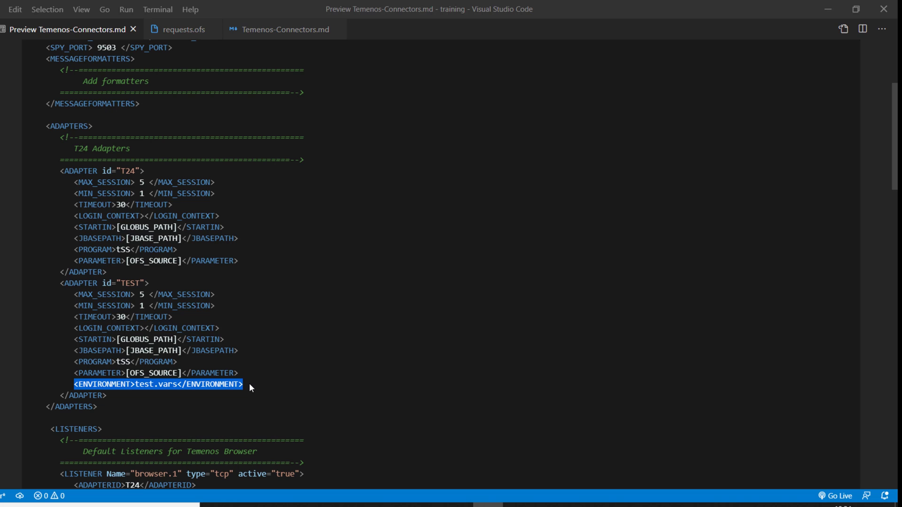
pyautogui.click(151, 397)
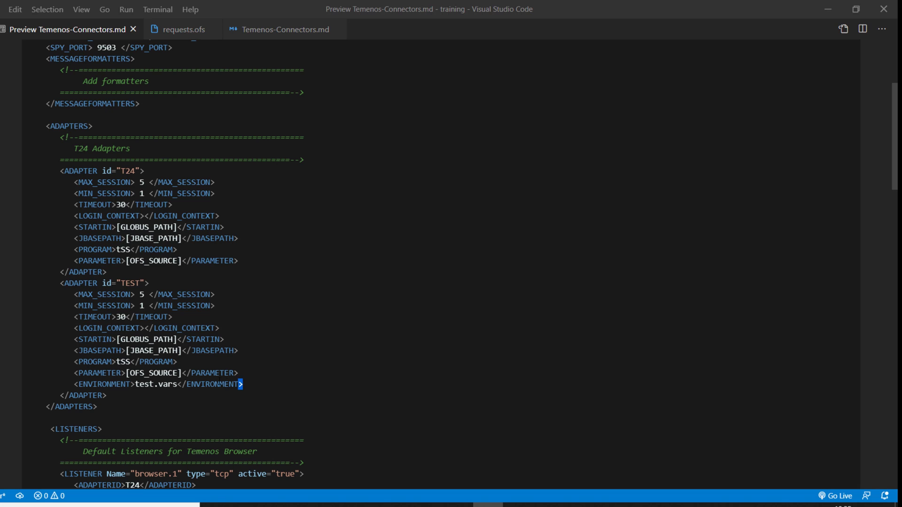
pyautogui.moveTo(239, 384); pyautogui.dragTo(70, 384)
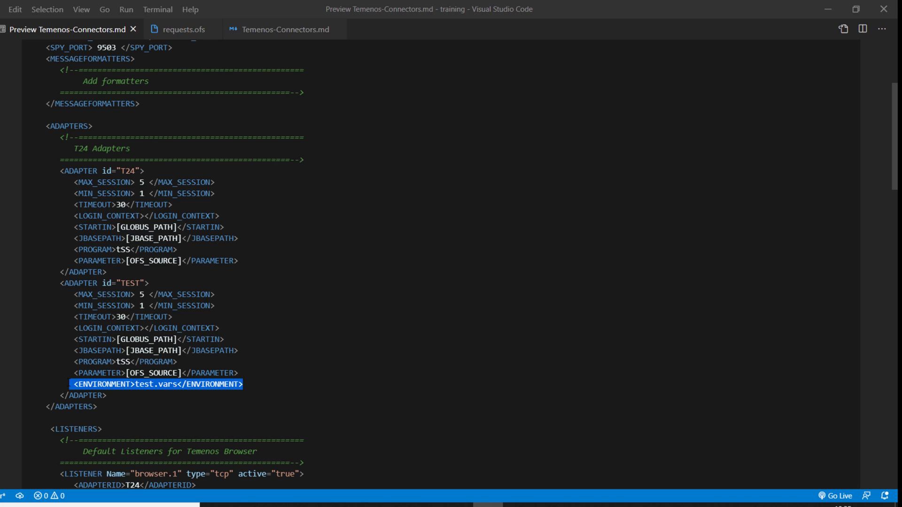
pyautogui.click(181, 360)
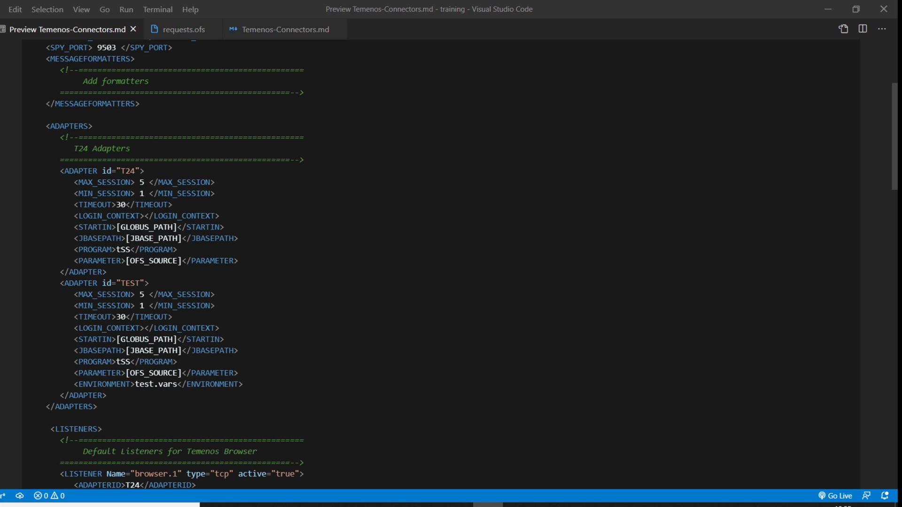
pyautogui.moveTo(117, 339); pyautogui.dragTo(177, 339)
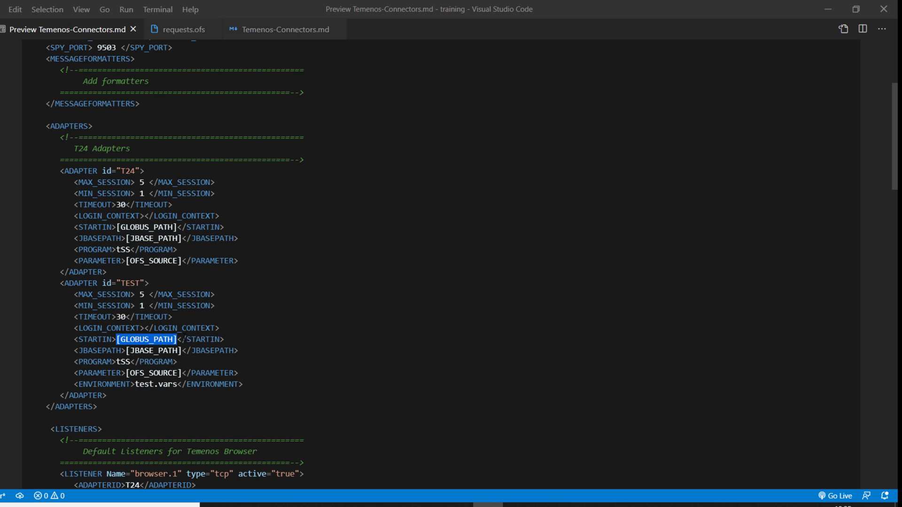
pyautogui.click(186, 333)
pyautogui.scroll(-2, 289, 339)
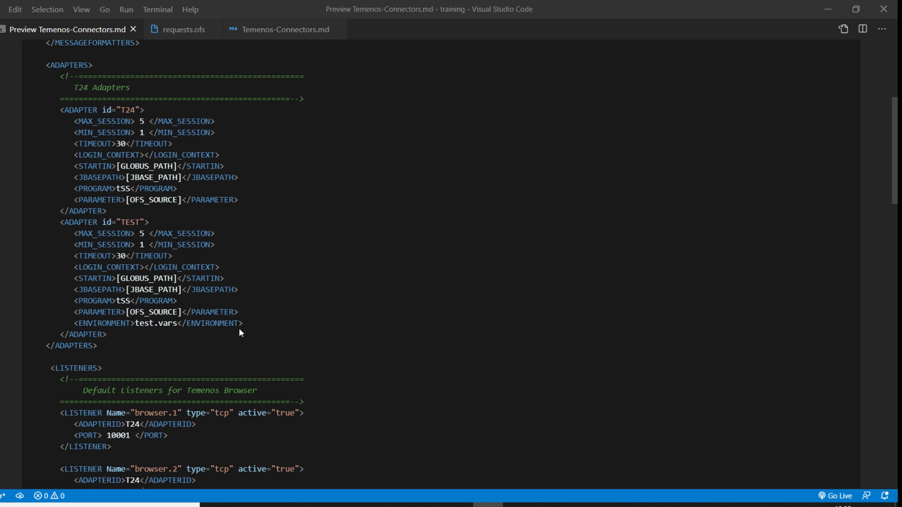
pyautogui.scroll(2, 258, 212)
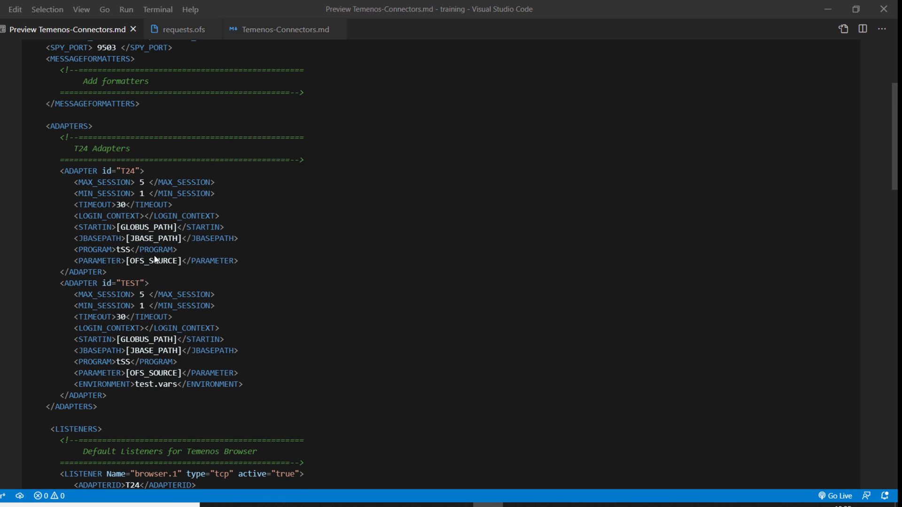
pyautogui.doubleClick(104, 271)
pyautogui.moveTo(92, 261); pyautogui.dragTo(30, 176)
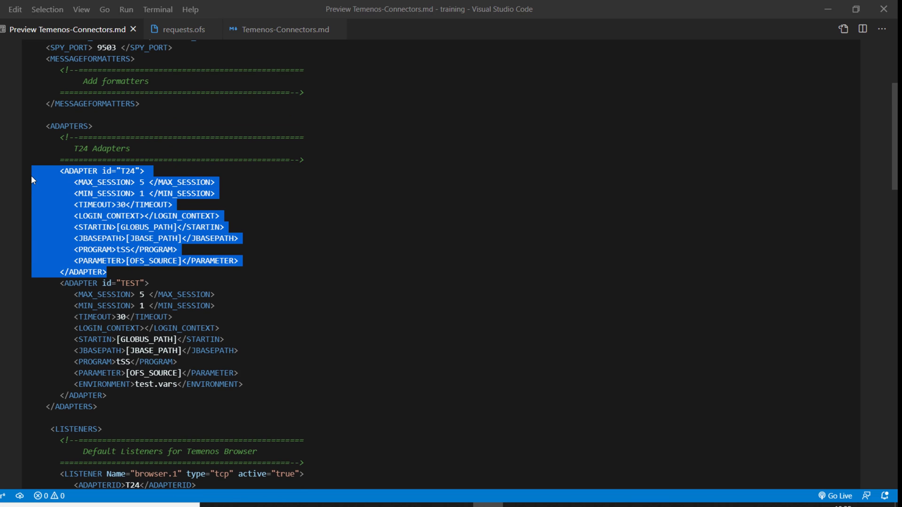
pyautogui.click(330, 266)
pyautogui.scroll(-8, 275, 343)
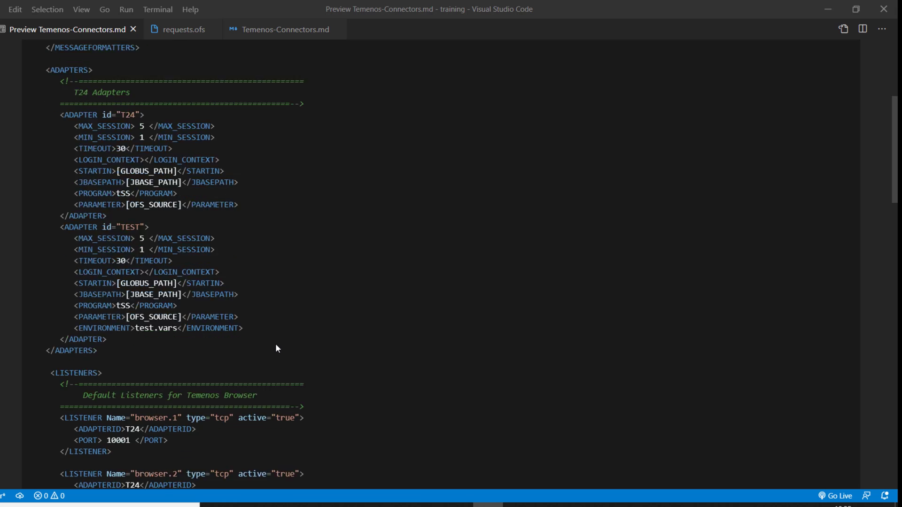
pyautogui.scroll(6, 161, 190)
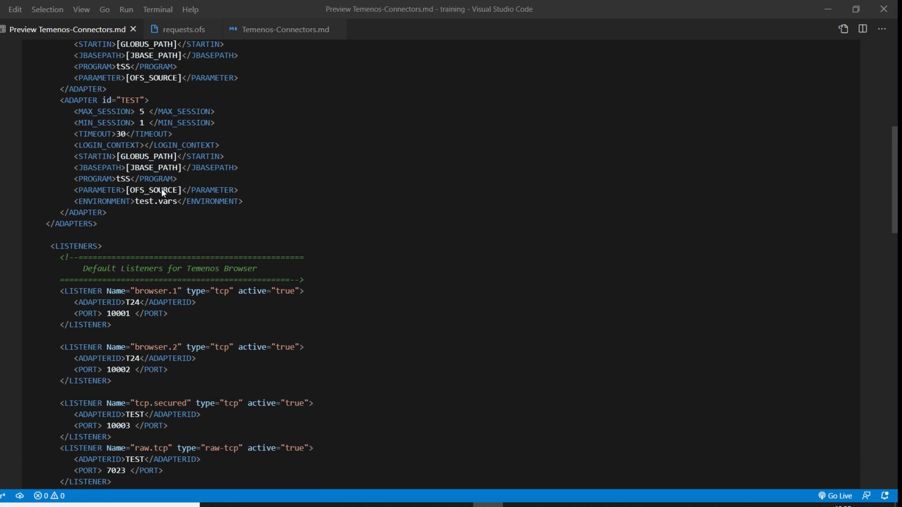
pyautogui.scroll(-2, 162, 190)
pyautogui.scroll(-8, 136, 226)
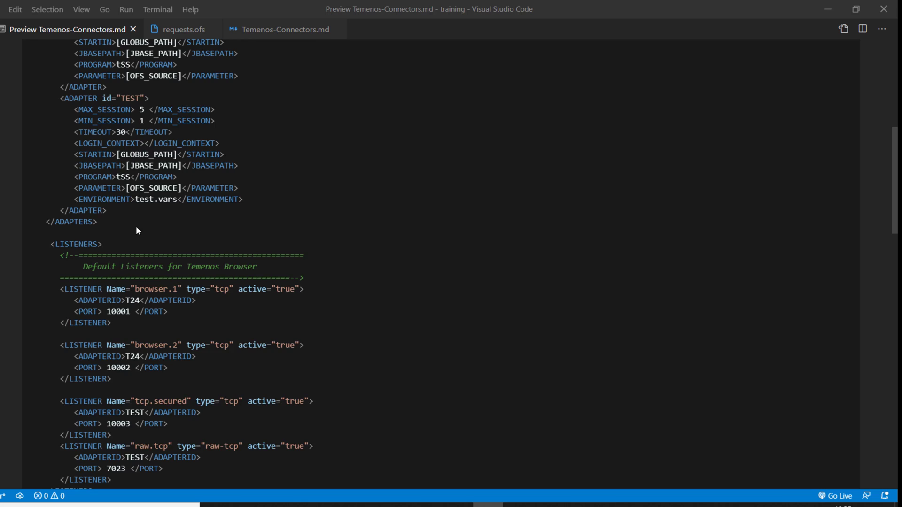
pyautogui.scroll(4, 136, 226)
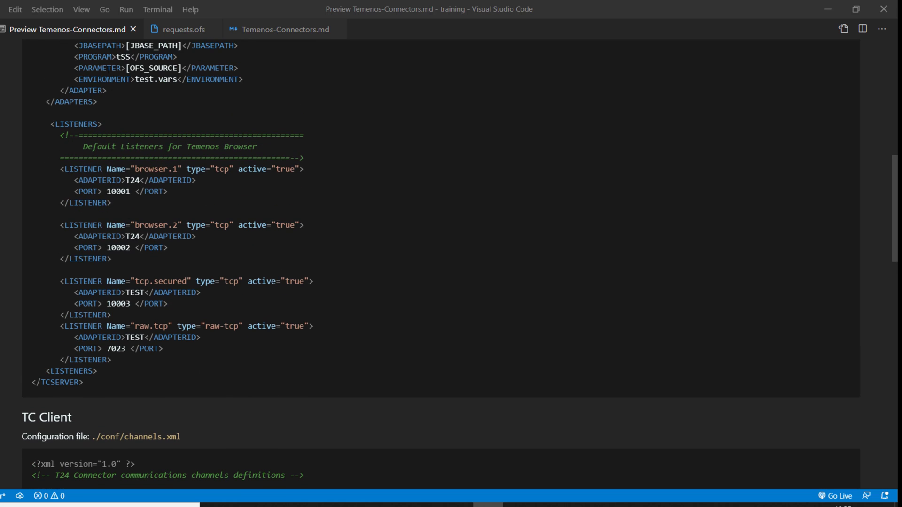
pyautogui.moveTo(50, 125); pyautogui.dragTo(164, 370)
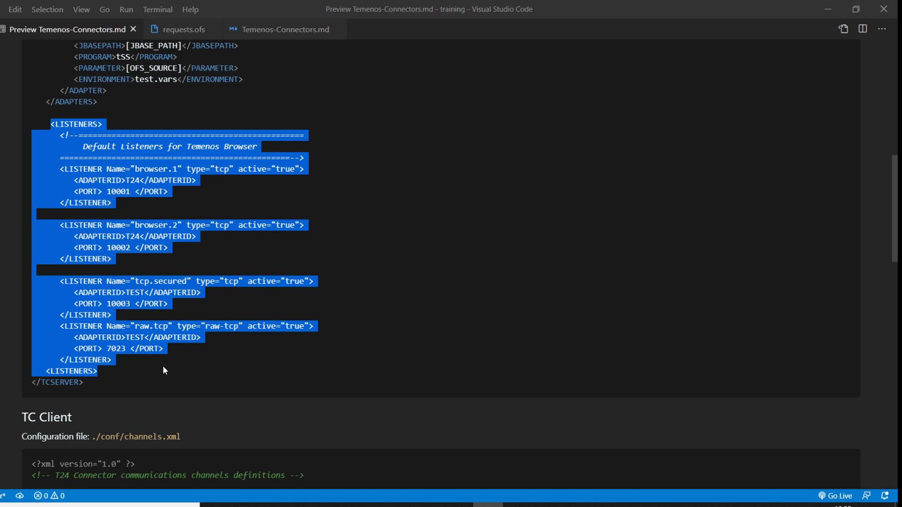
pyautogui.click(159, 214)
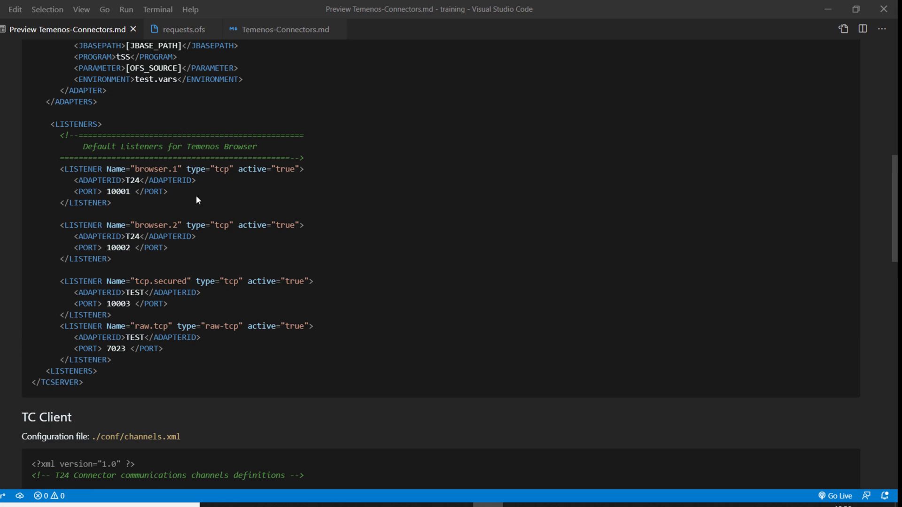
pyautogui.scroll(2, 197, 198)
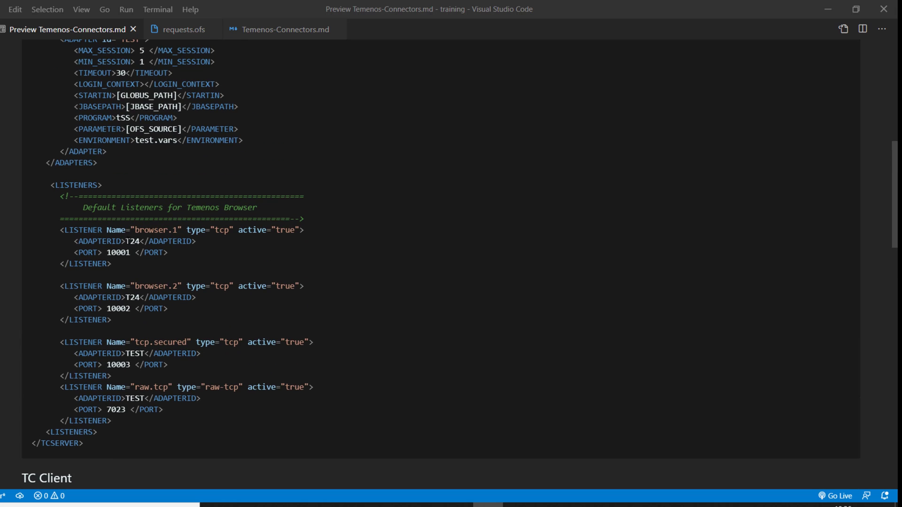
pyautogui.moveTo(126, 241); pyautogui.dragTo(135, 241)
pyautogui.scroll(2, 229, 240)
pyautogui.scroll(-4, 226, 243)
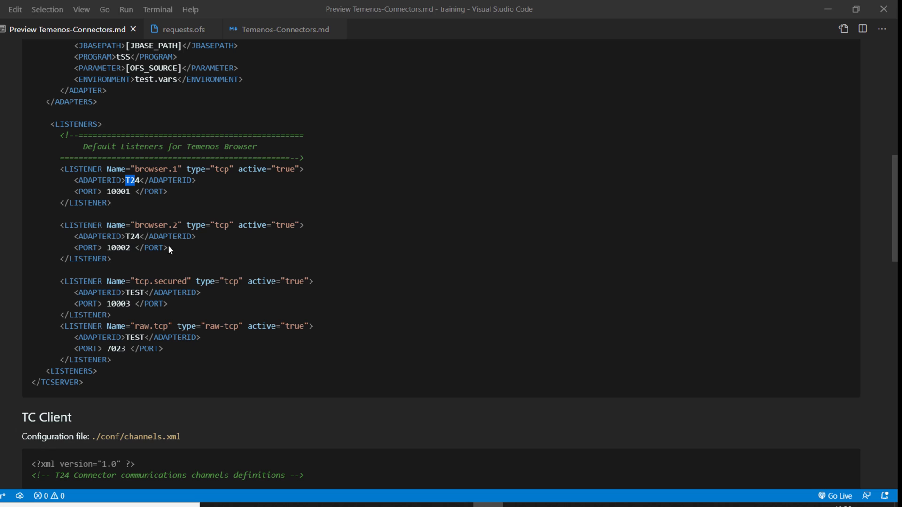
pyautogui.moveTo(123, 257); pyautogui.dragTo(7, 172)
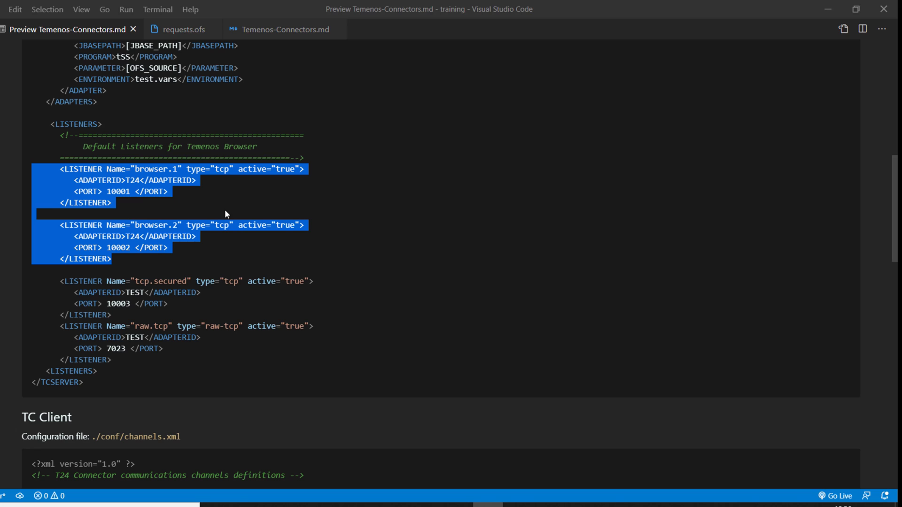
pyautogui.click(156, 170)
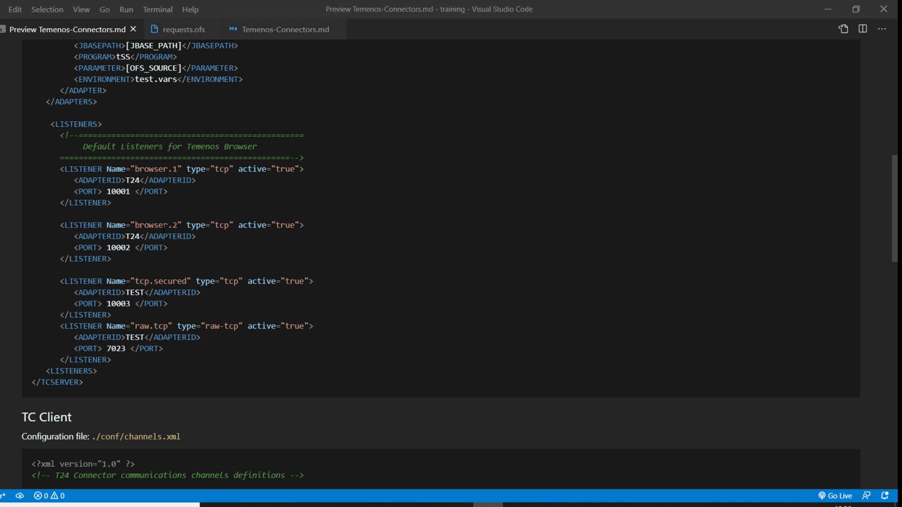
pyautogui.doubleClick(118, 191)
pyautogui.moveTo(112, 247)
pyautogui.mouseDown()
pyautogui.moveTo(121, 247)
pyautogui.moveTo(97, 241)
pyautogui.mouseUp()
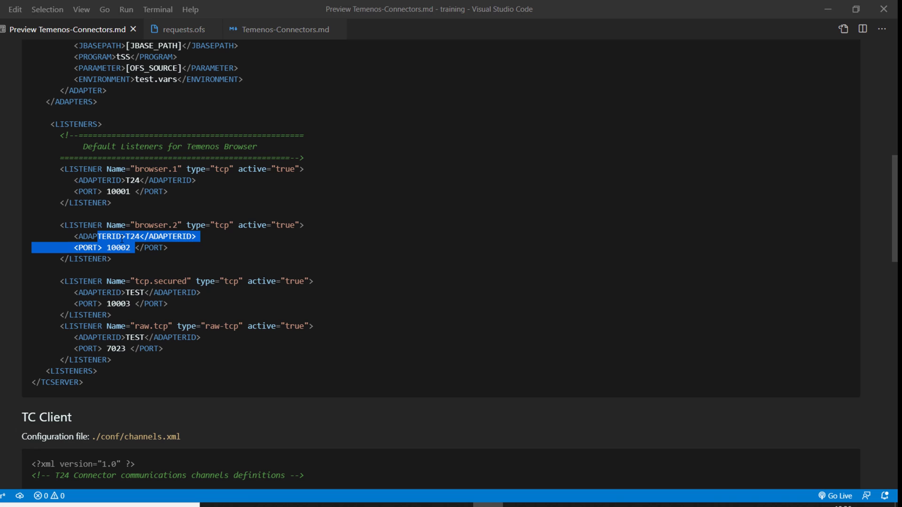
pyautogui.click(126, 237)
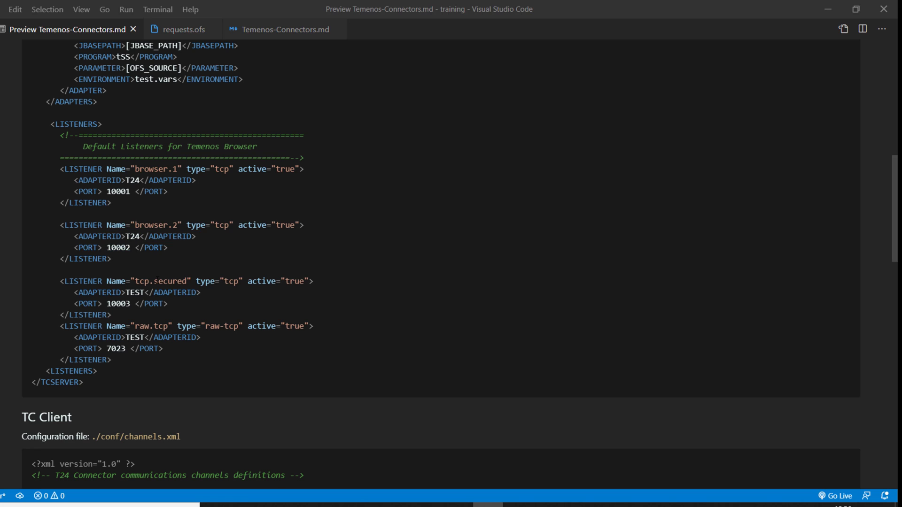
pyautogui.moveTo(108, 191); pyautogui.dragTo(128, 191)
pyautogui.scroll(6, 163, 212)
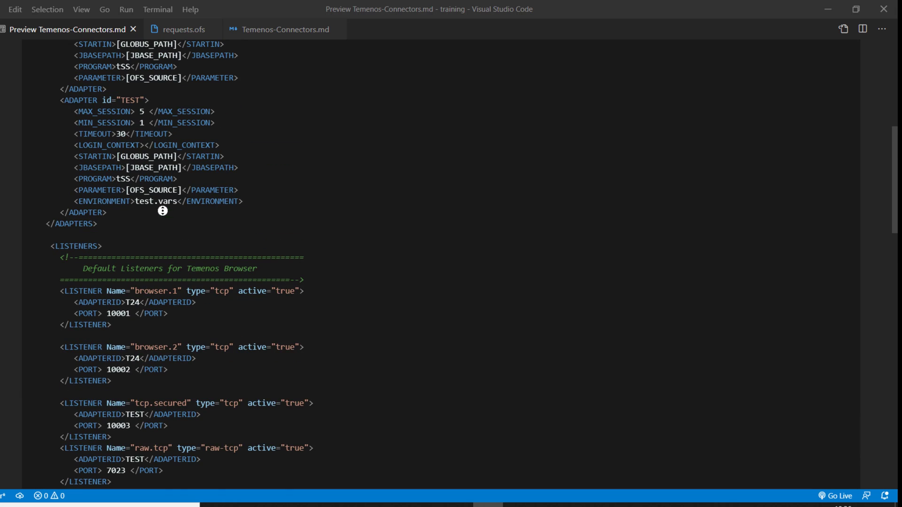
pyautogui.moveTo(98, 135); pyautogui.dragTo(139, 135)
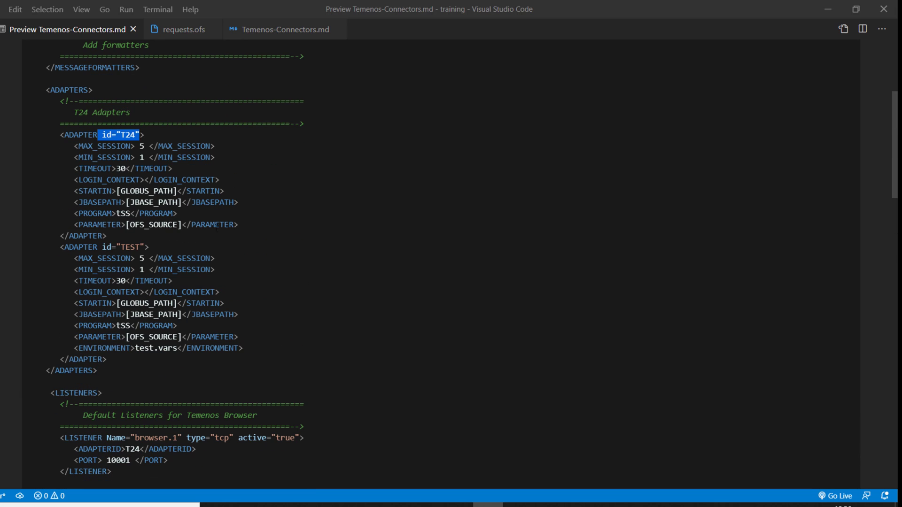
pyautogui.click(256, 232)
pyautogui.scroll(-4, 258, 235)
pyautogui.scroll(-2, 256, 238)
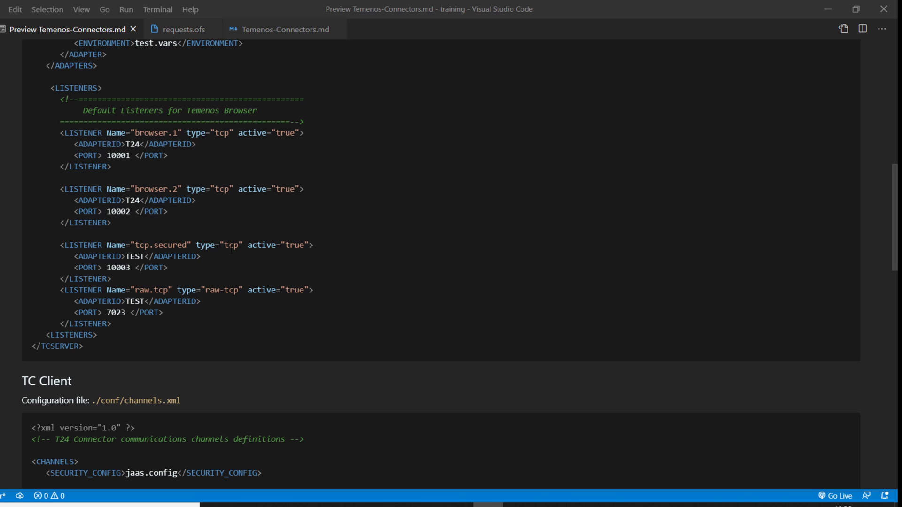
pyautogui.moveTo(101, 265); pyautogui.dragTo(132, 267)
pyautogui.click(141, 256)
pyautogui.scroll(3, 231, 232)
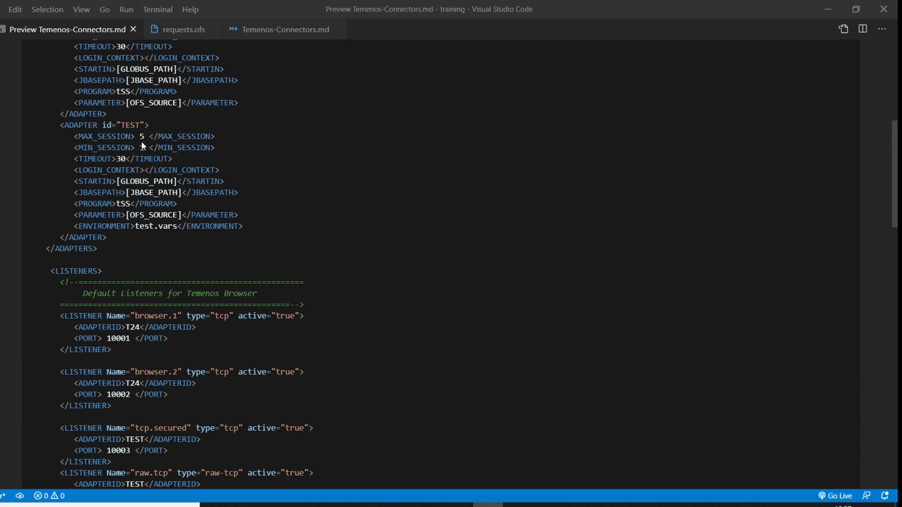
pyautogui.scroll(-2, 145, 142)
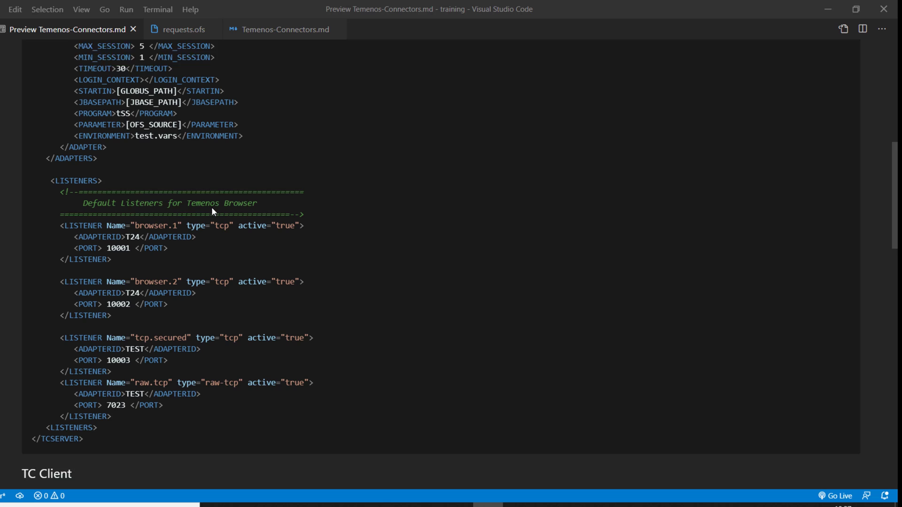
pyautogui.moveTo(107, 373); pyautogui.dragTo(123, 374)
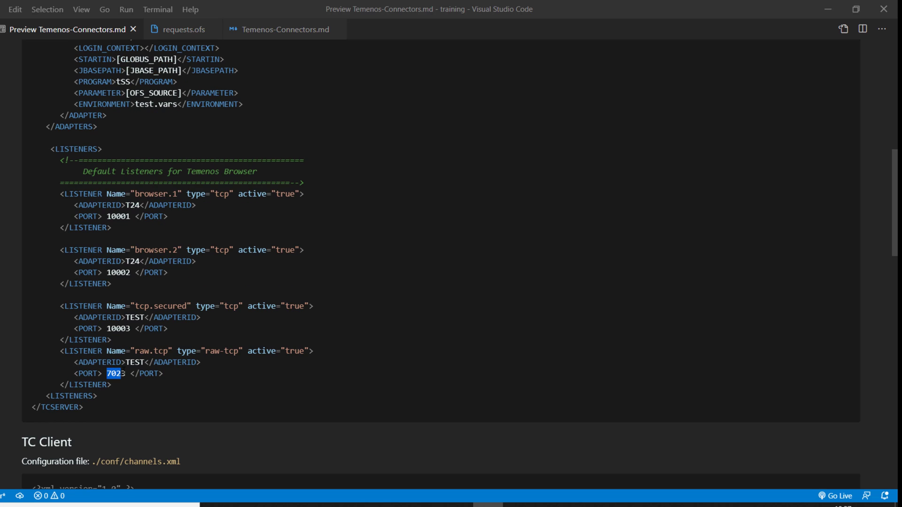
pyautogui.scroll(1, 173, 324)
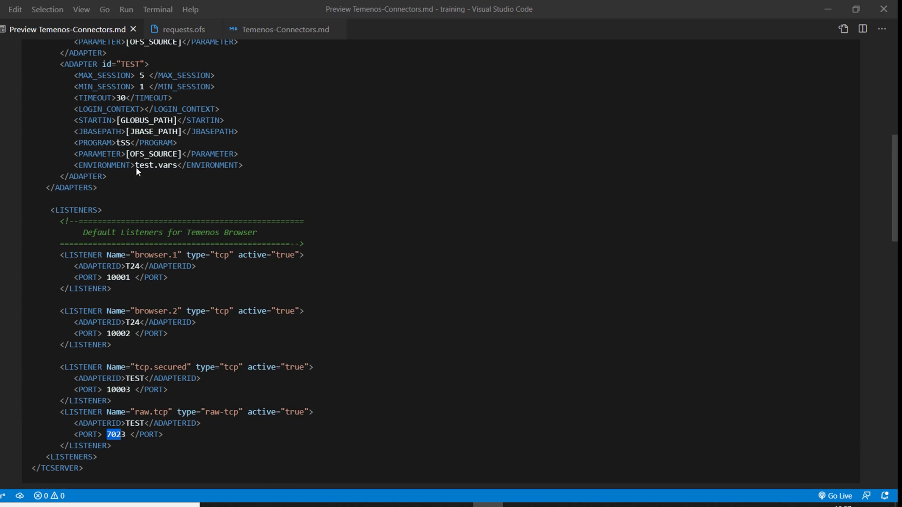
pyautogui.scroll(1, 144, 130)
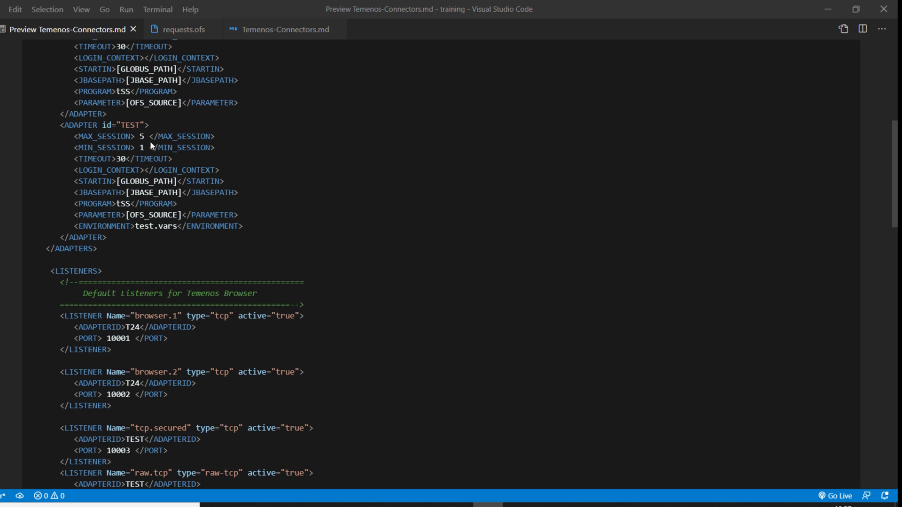
pyautogui.scroll(-2, 225, 201)
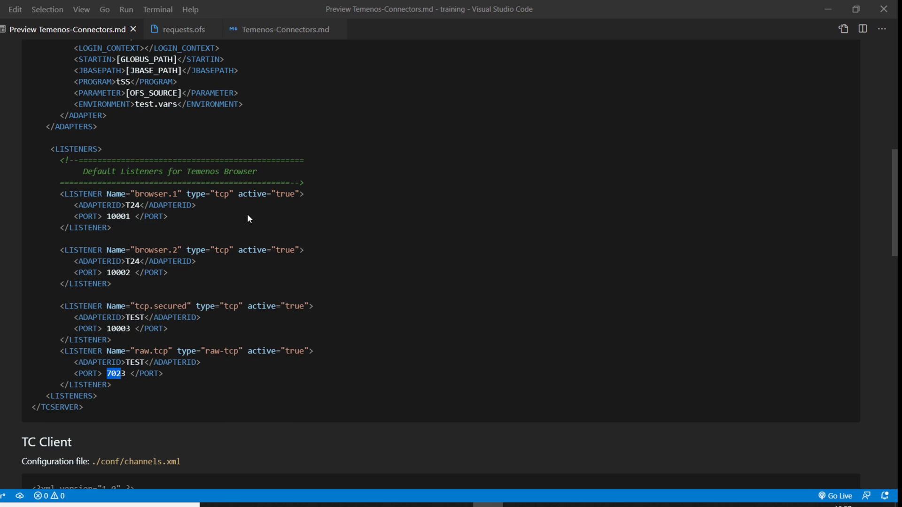
pyautogui.click(238, 217)
pyautogui.moveTo(211, 193); pyautogui.dragTo(229, 193)
pyautogui.moveTo(215, 194); pyautogui.dragTo(238, 194)
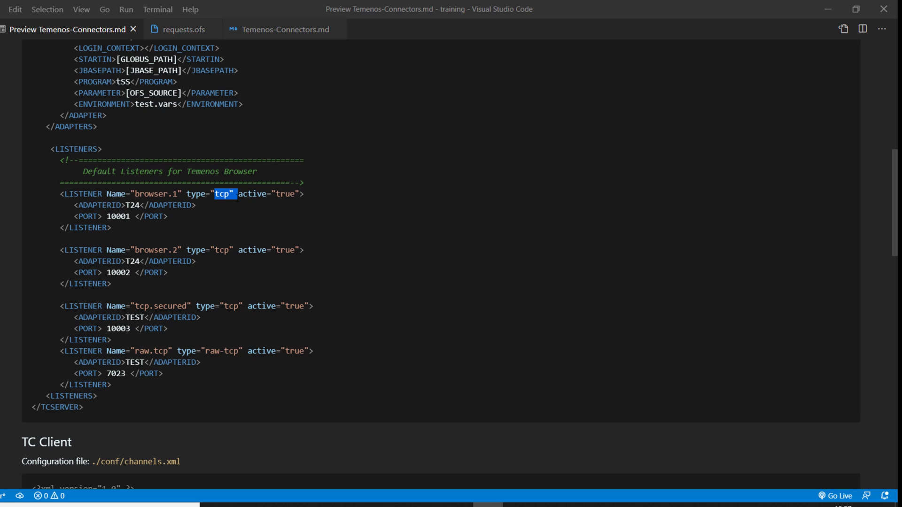
pyautogui.moveTo(205, 351); pyautogui.dragTo(234, 351)
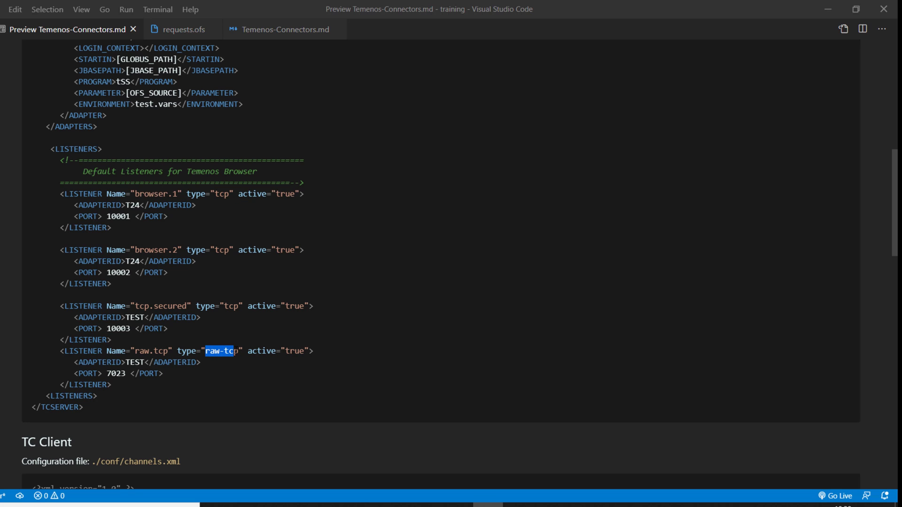
pyautogui.doubleClick(221, 250)
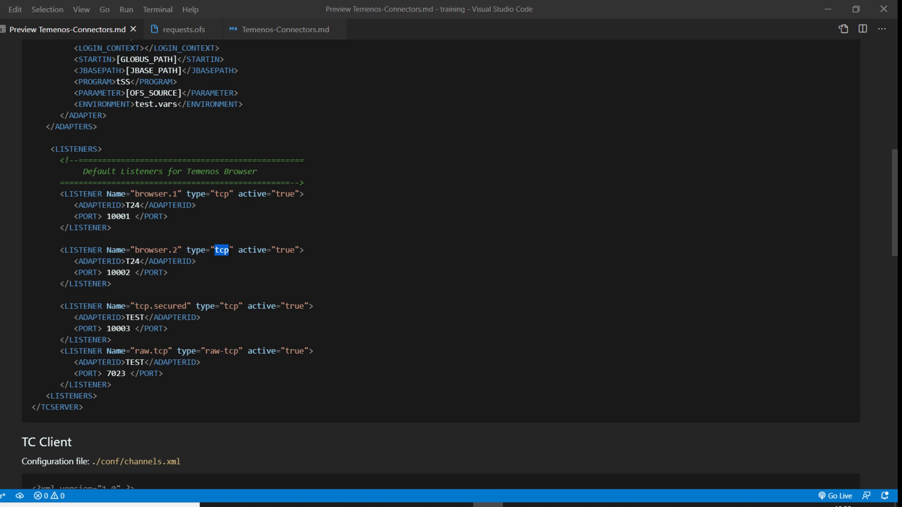
pyautogui.moveTo(222, 303); pyautogui.dragTo(248, 306)
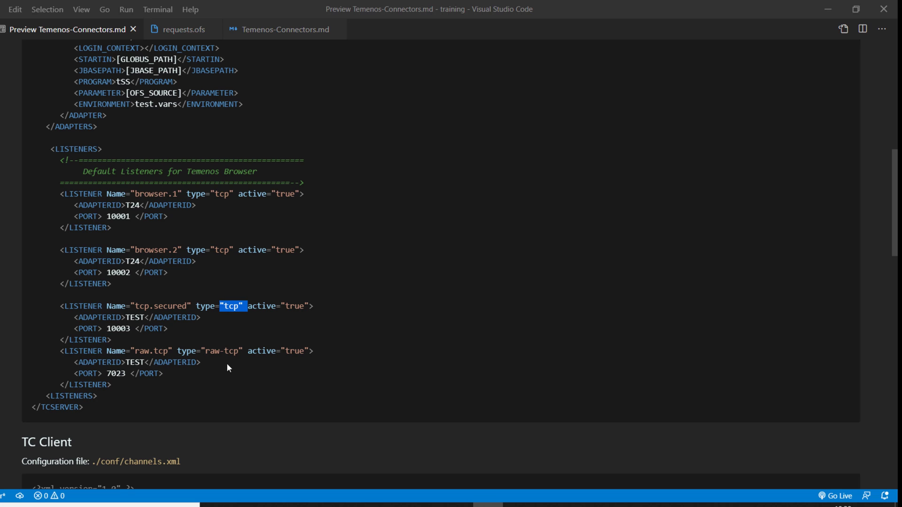
pyautogui.moveTo(206, 350); pyautogui.dragTo(240, 355)
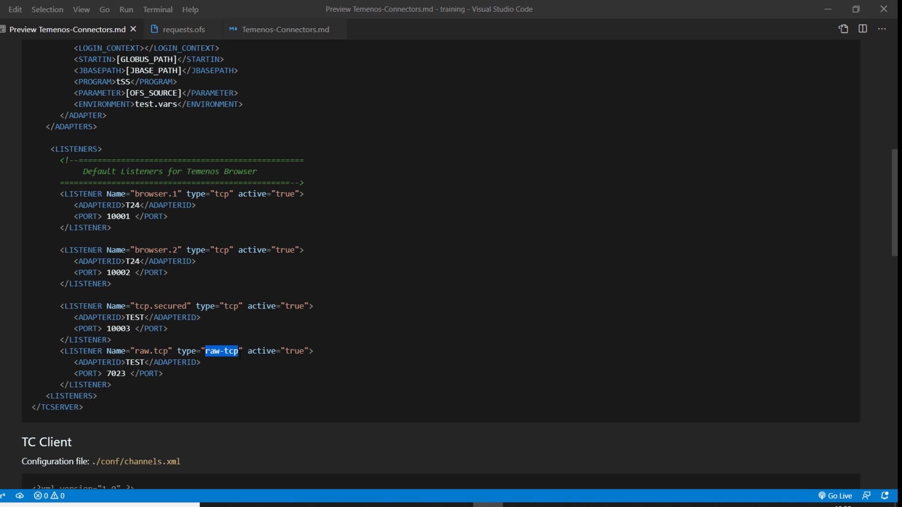
pyautogui.click(212, 360)
# Scroll from the adapters down to the TC Client channels.xml block defining browser.1 and browser.2.
pyautogui.scroll(4, 57, 148)
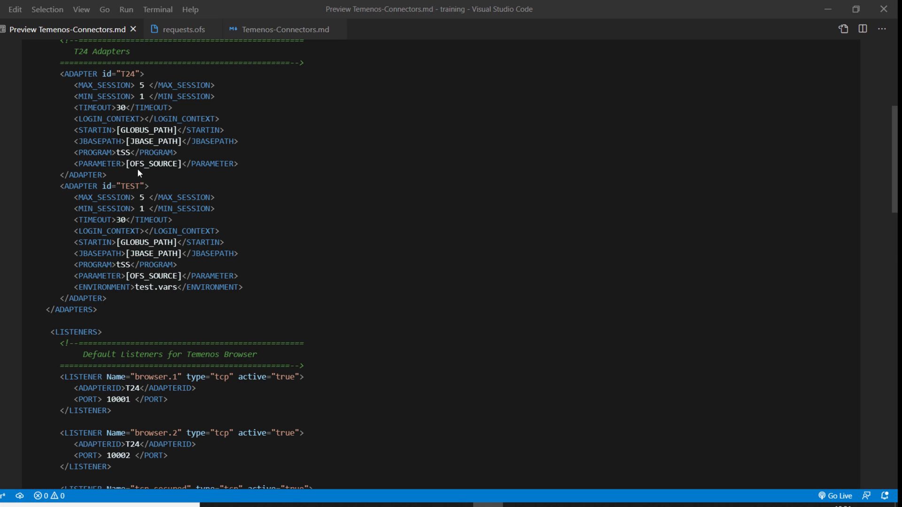
pyautogui.scroll(-4, 175, 227)
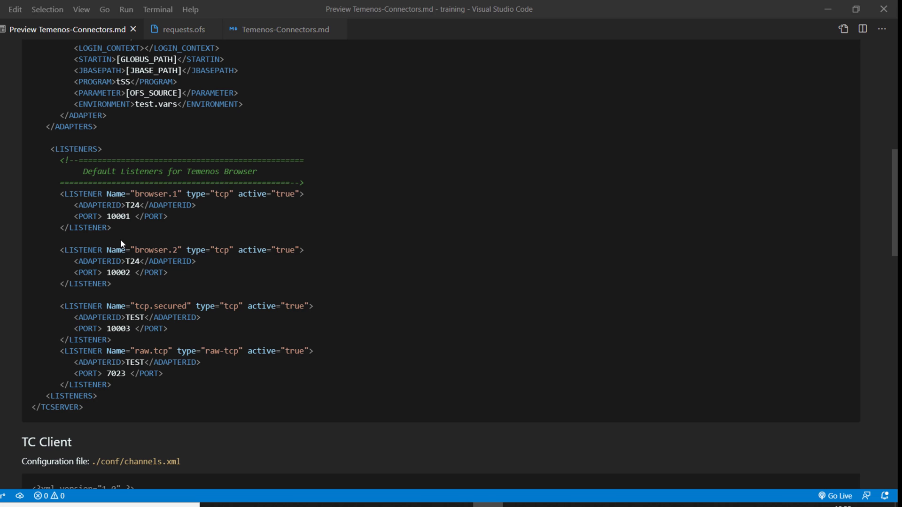
pyautogui.scroll(-5, 120, 241)
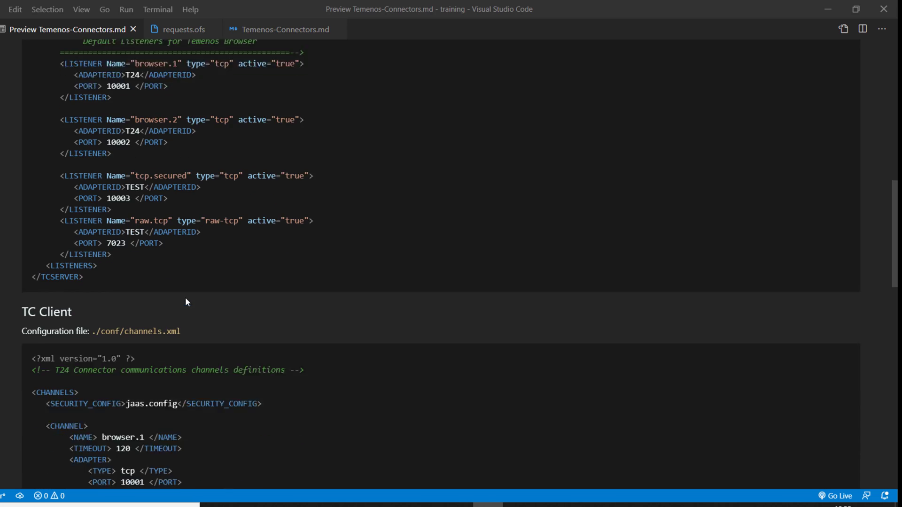
pyautogui.scroll(-3, 274, 288)
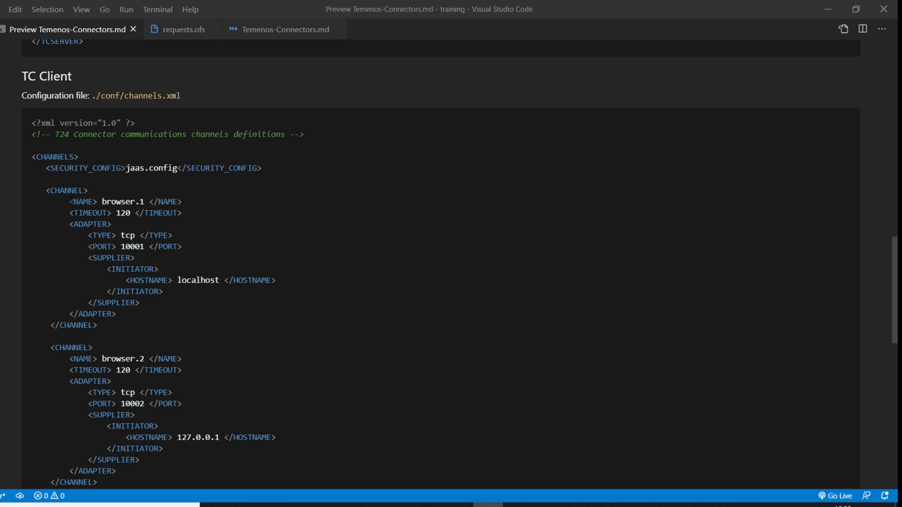
pyautogui.moveTo(46, 191); pyautogui.dragTo(134, 322)
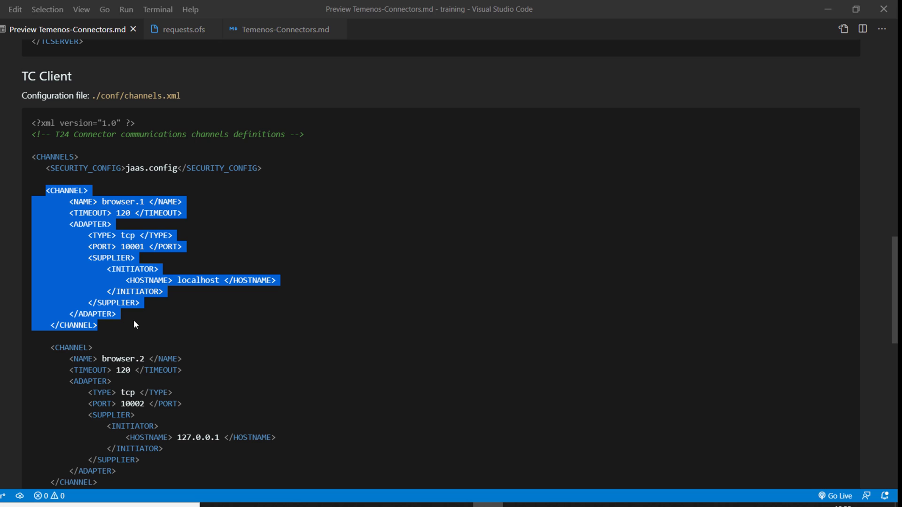
pyautogui.click(128, 202)
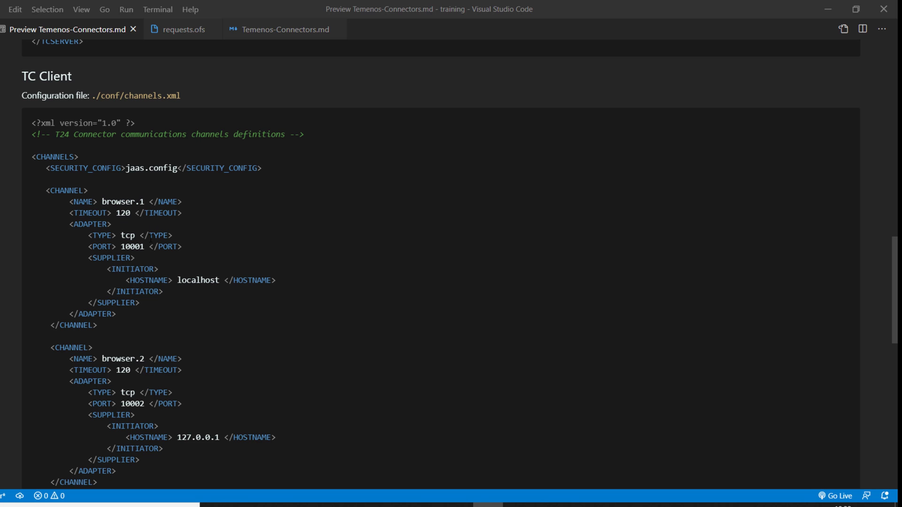
pyautogui.moveTo(70, 224); pyautogui.dragTo(127, 305)
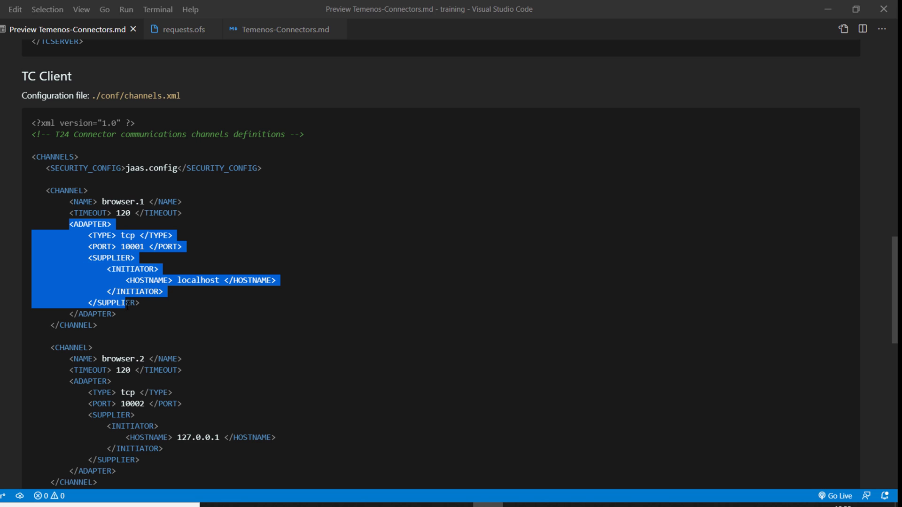
pyautogui.click(107, 237)
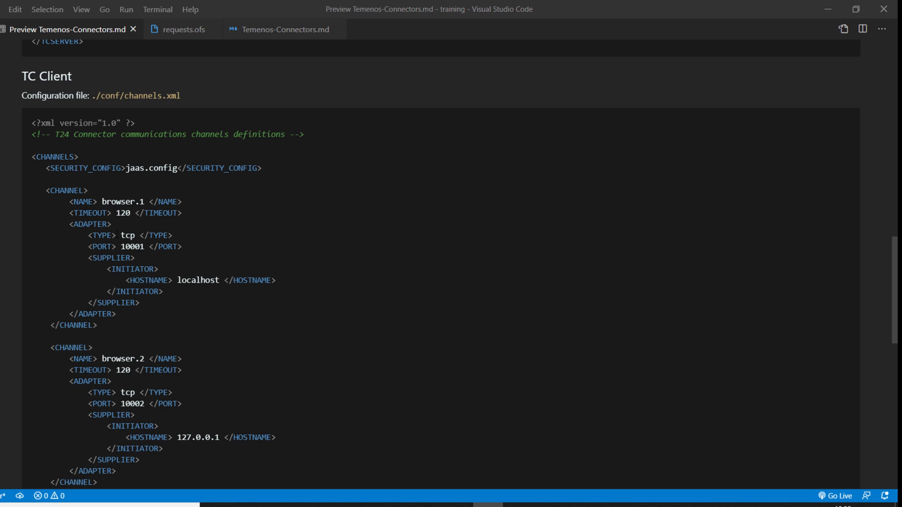
pyautogui.moveTo(122, 246); pyautogui.dragTo(144, 246)
pyautogui.click(130, 232)
pyautogui.doubleClick(198, 281)
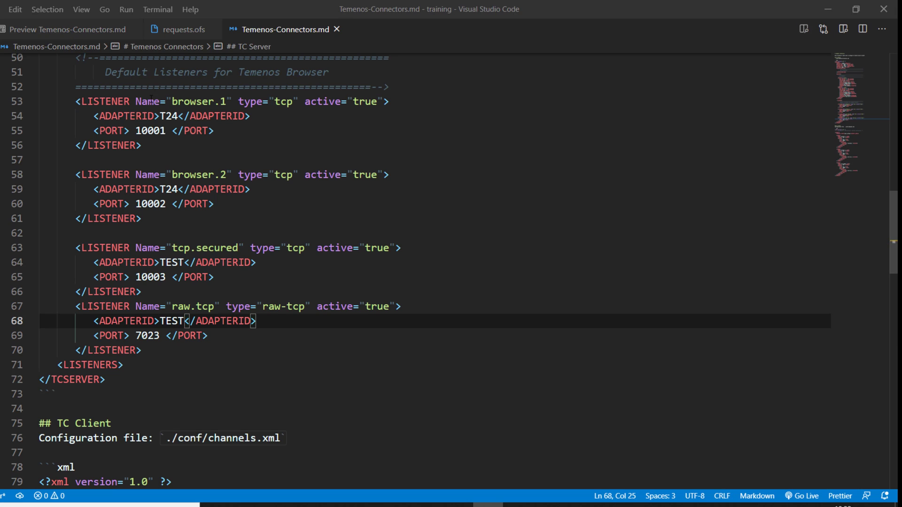
pyautogui.click(81, 30)
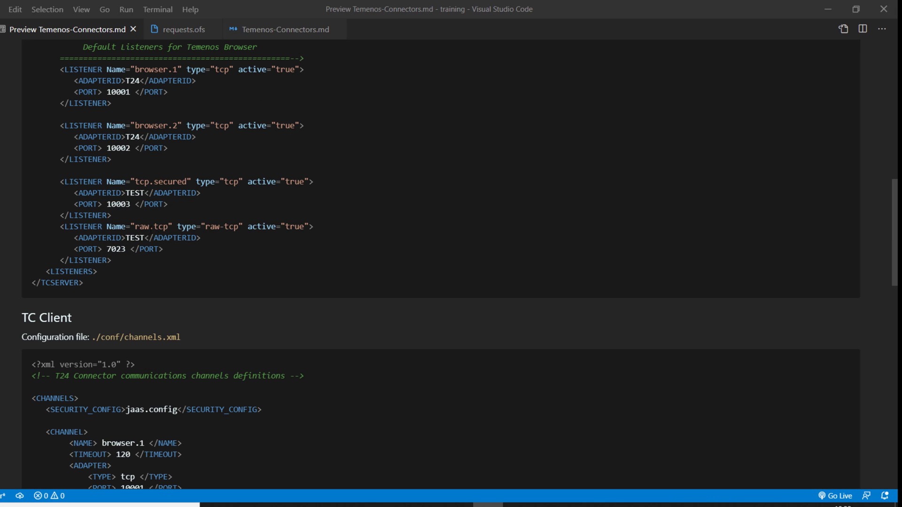
pyautogui.scroll(-8, 181, 312)
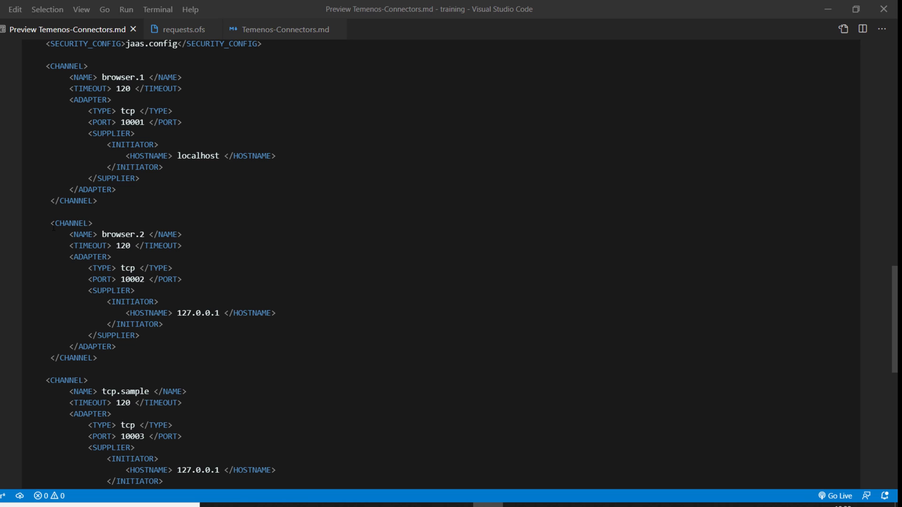
pyautogui.moveTo(50, 222); pyautogui.dragTo(147, 359)
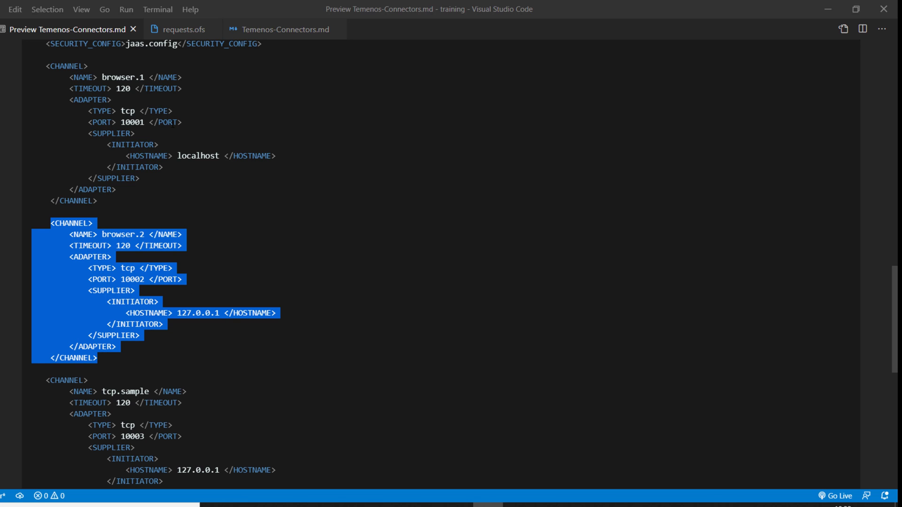
pyautogui.scroll(-5, 217, 201)
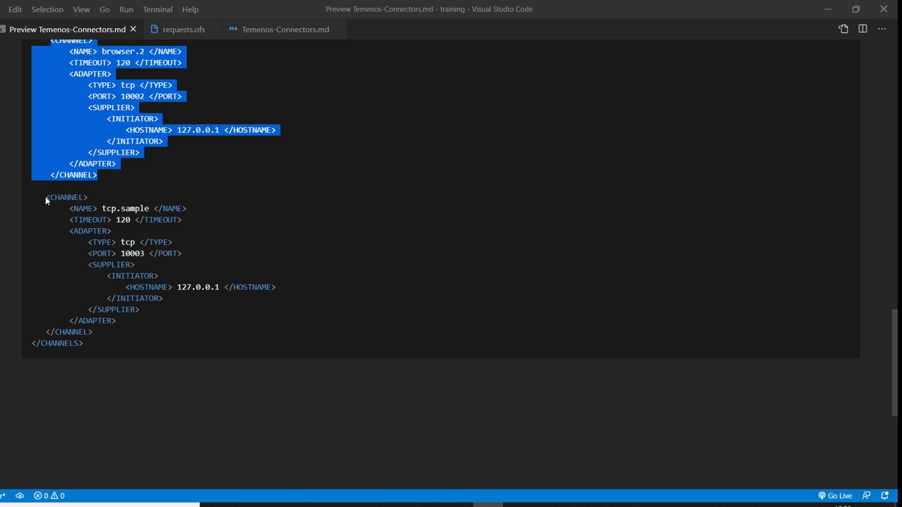
pyautogui.moveTo(45, 197); pyautogui.dragTo(159, 326)
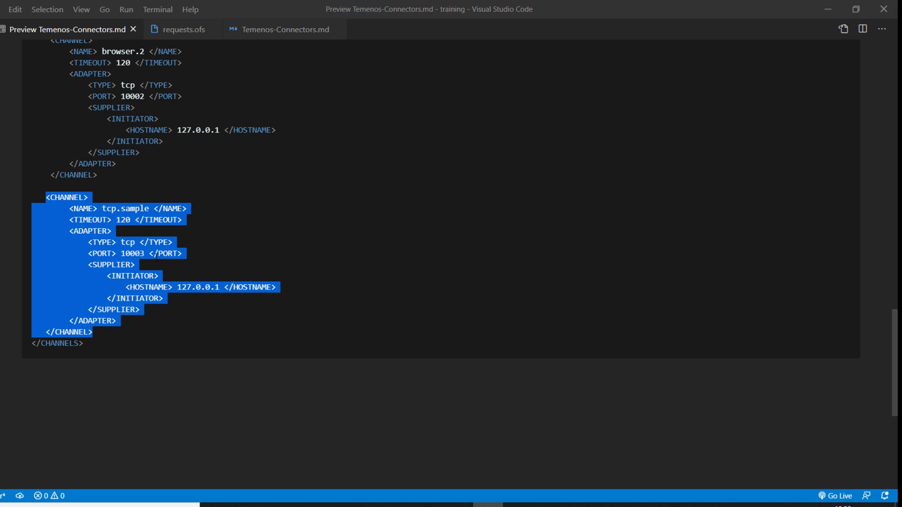
# Scroll the preview back to the top and switch to the TCMonitor window on port 9500.
pyautogui.scroll(15, 283, 248)
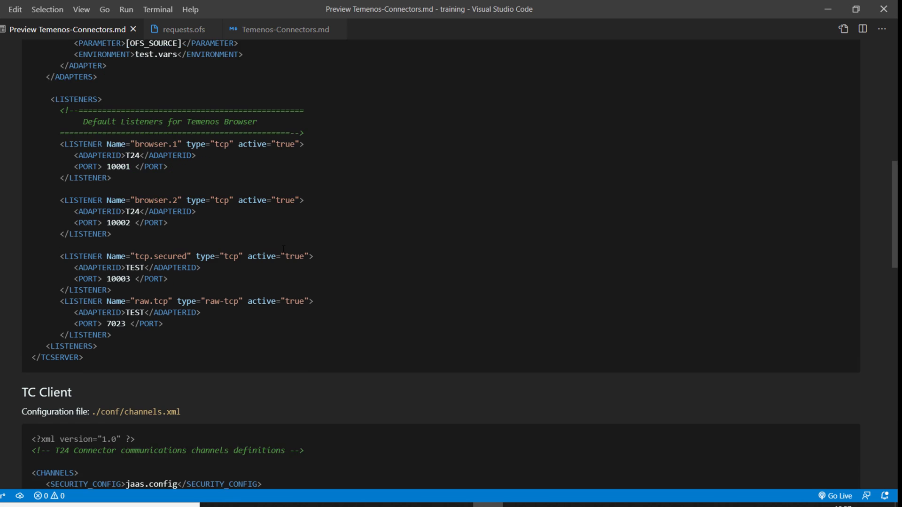
pyautogui.scroll(-14, 296, 260)
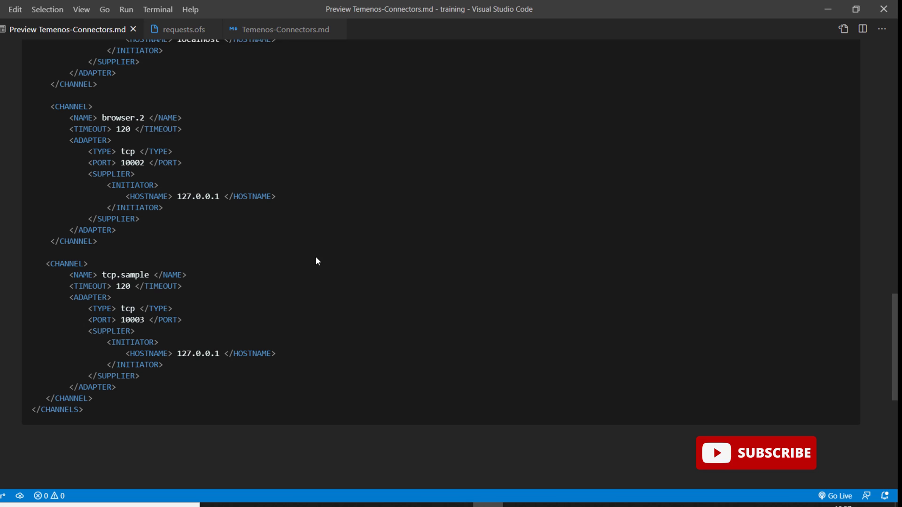
pyautogui.scroll(9, 331, 259)
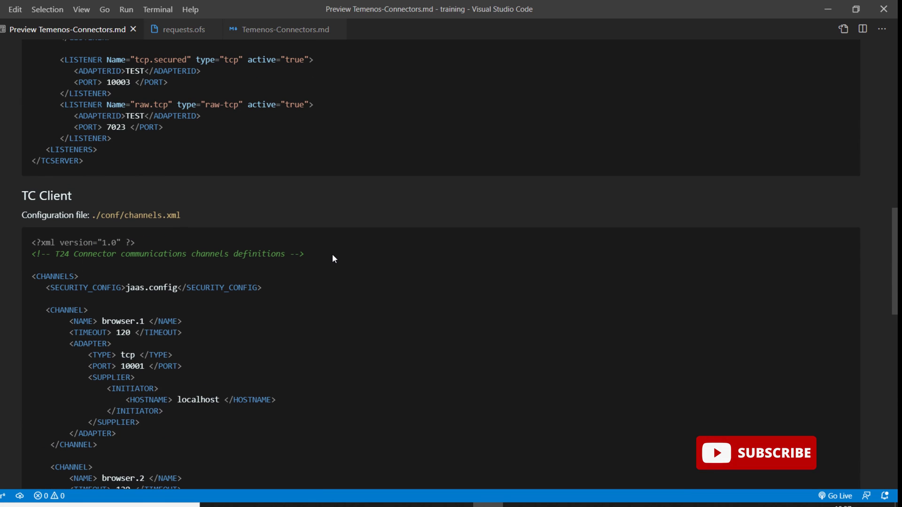
pyautogui.scroll(6, 492, 239)
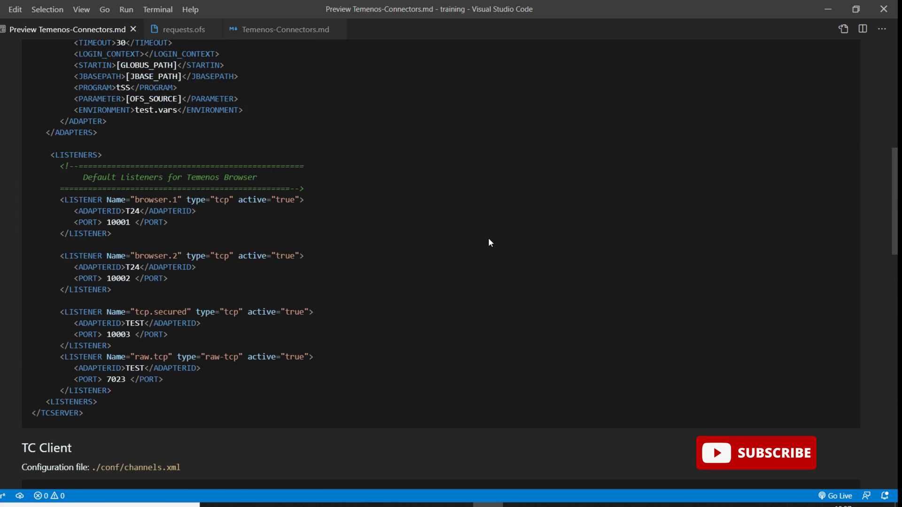
pyautogui.scroll(11, 488, 239)
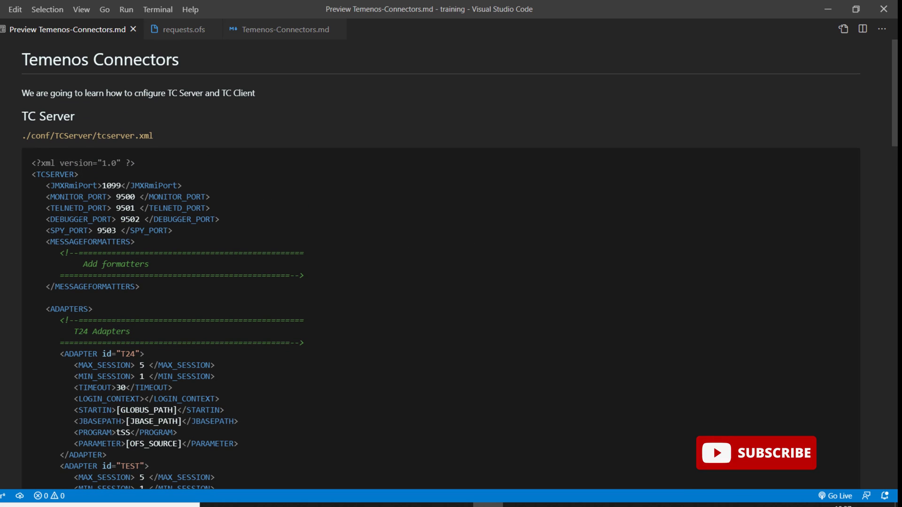
pyautogui.scroll(-13, 396, 264)
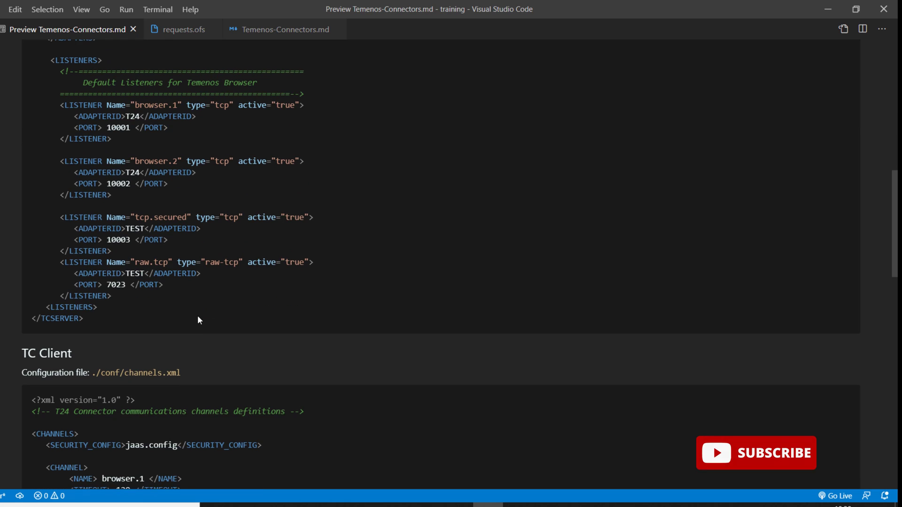
pyautogui.scroll(-4, 199, 321)
pyautogui.scroll(9, 341, 302)
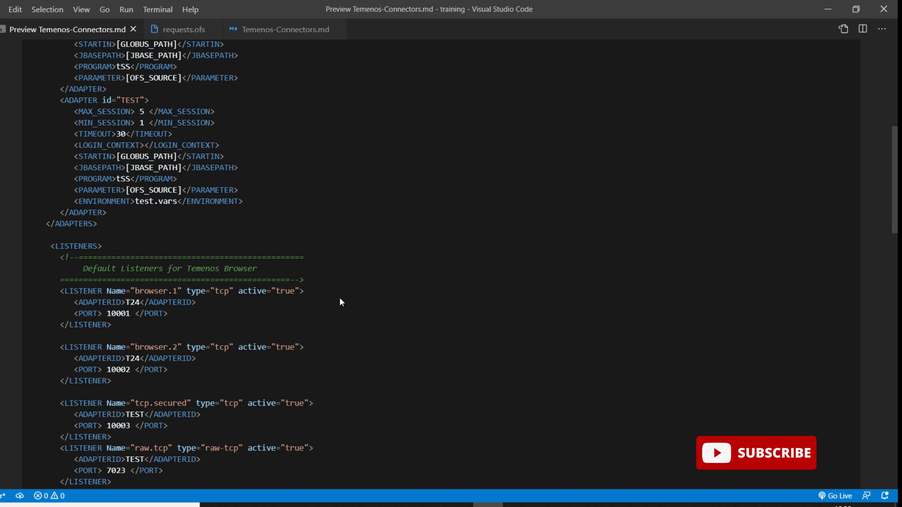
pyautogui.scroll(9, 322, 287)
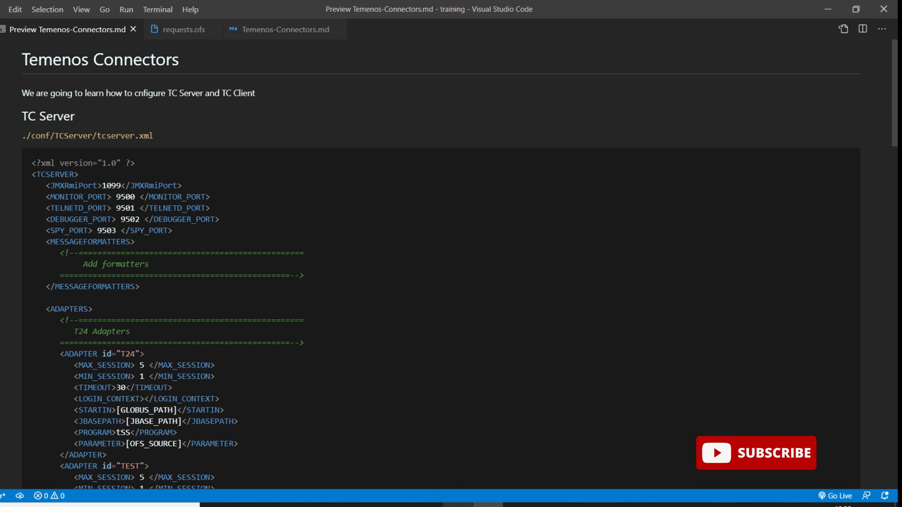
pyautogui.hotkey('alt', 'Tab')
# Move the TCMonitor window up and left over the preview to review its statistics.
pyautogui.moveTo(650, 119); pyautogui.dragTo(520, 91)
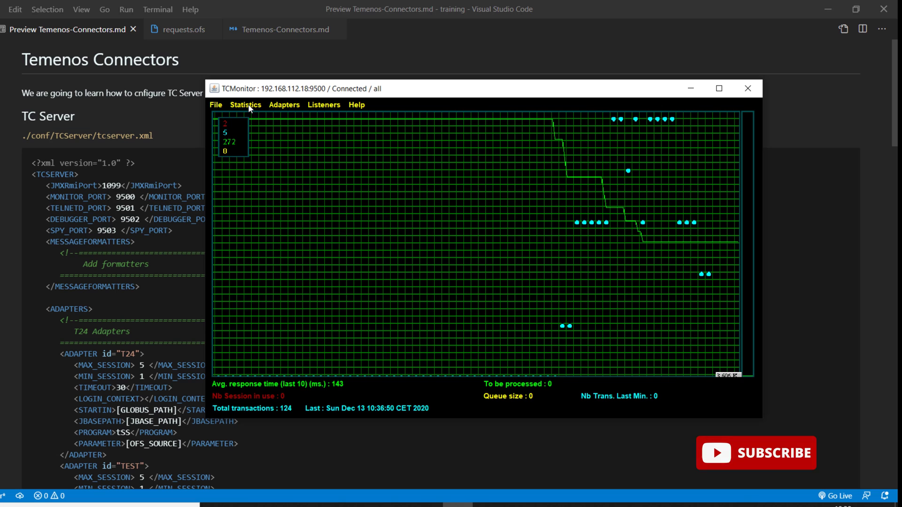